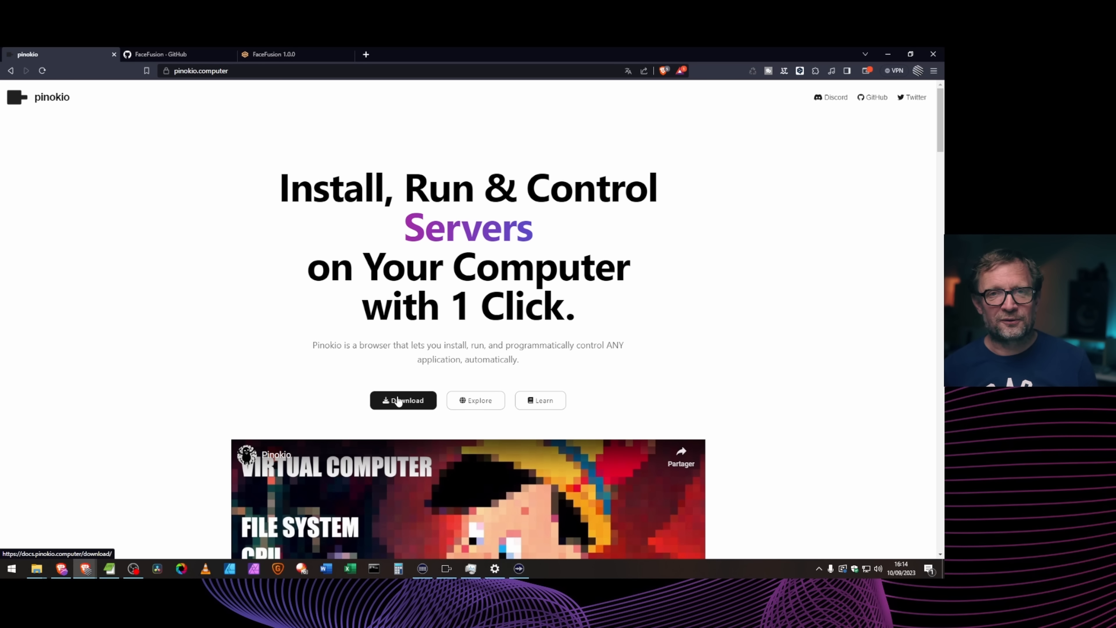
Step: Look over the repositories on FaceFusion's GitHub organization page
{"action": "left_click", "coordinate": [152, 59]}
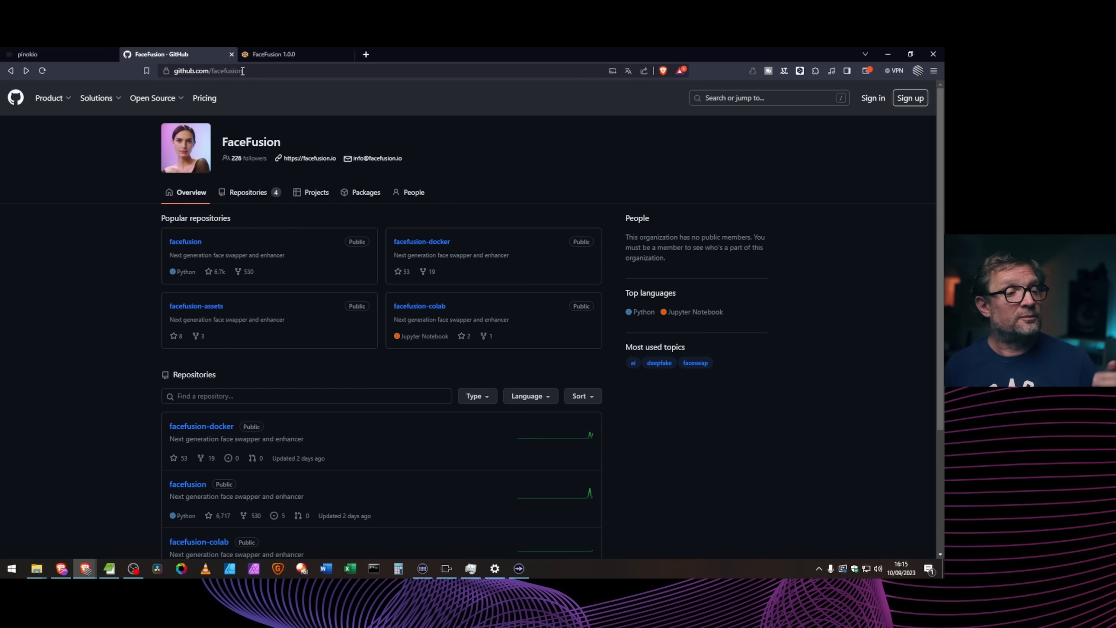
{"action": "scroll", "coordinate": [452, 202], "scroll_direction": "down", "scroll_amount": 3}
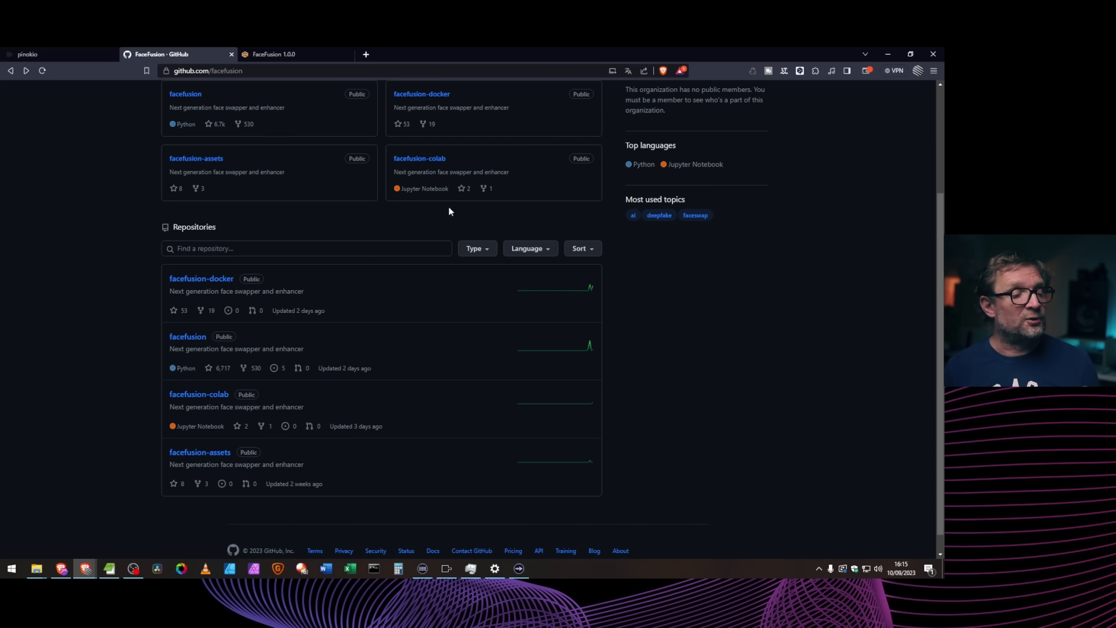
{"action": "scroll", "coordinate": [448, 207], "scroll_direction": "down", "scroll_amount": 1}
{"action": "scroll", "coordinate": [183, 347], "scroll_direction": "up", "scroll_amount": 4}
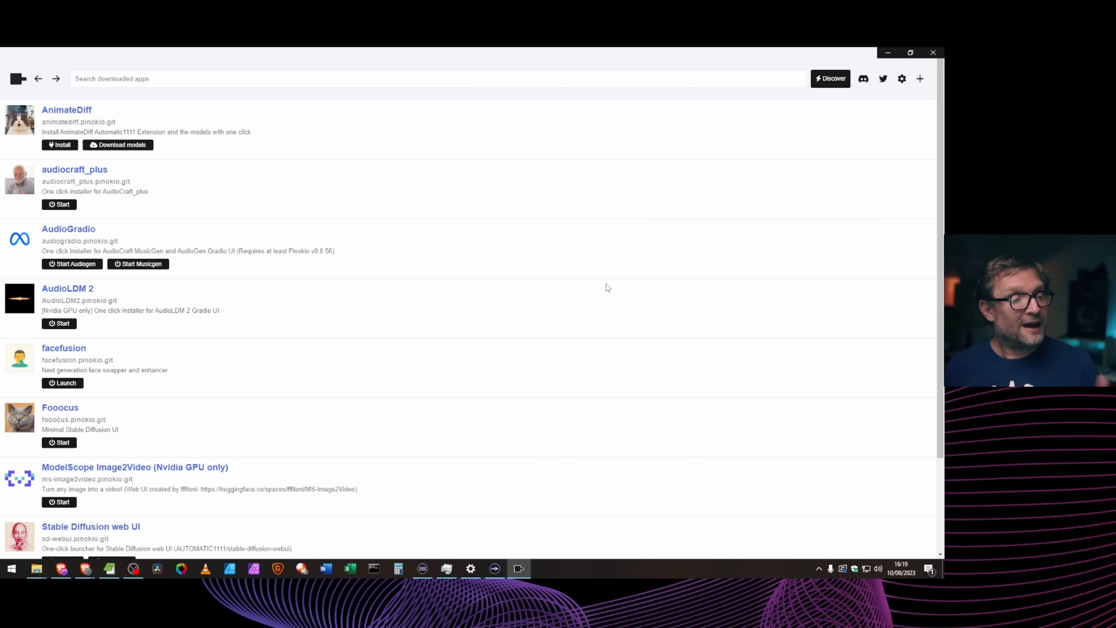
Step: Switch to Pinokio, check facefusion on the Discover page, launch the installed facefusion app and open its web UI
{"action": "left_click", "coordinate": [830, 82]}
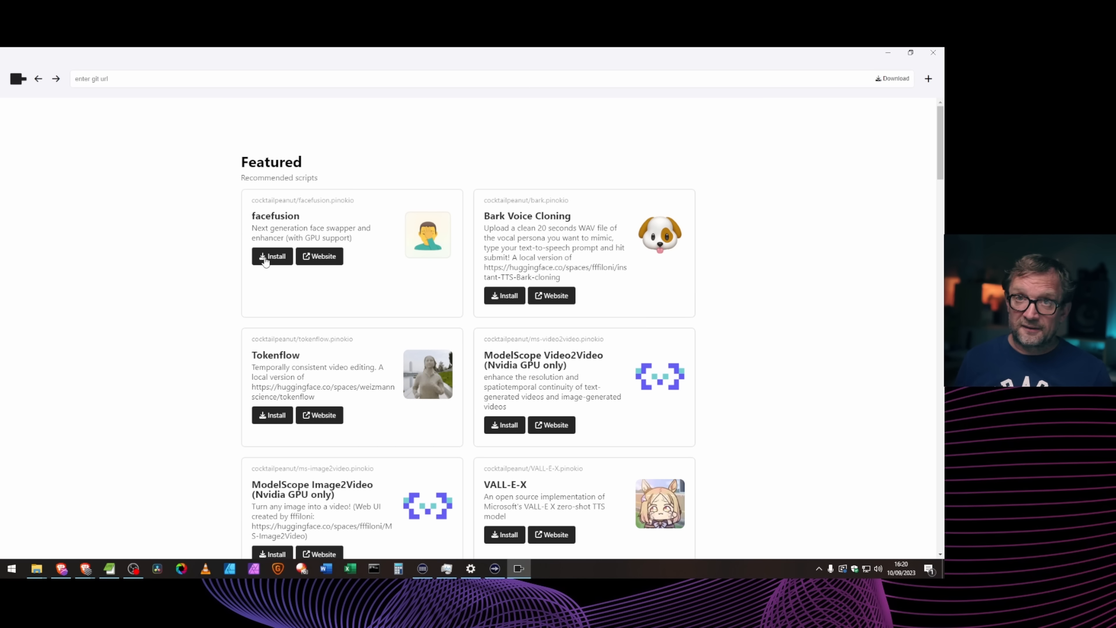
{"action": "left_click", "coordinate": [16, 81]}
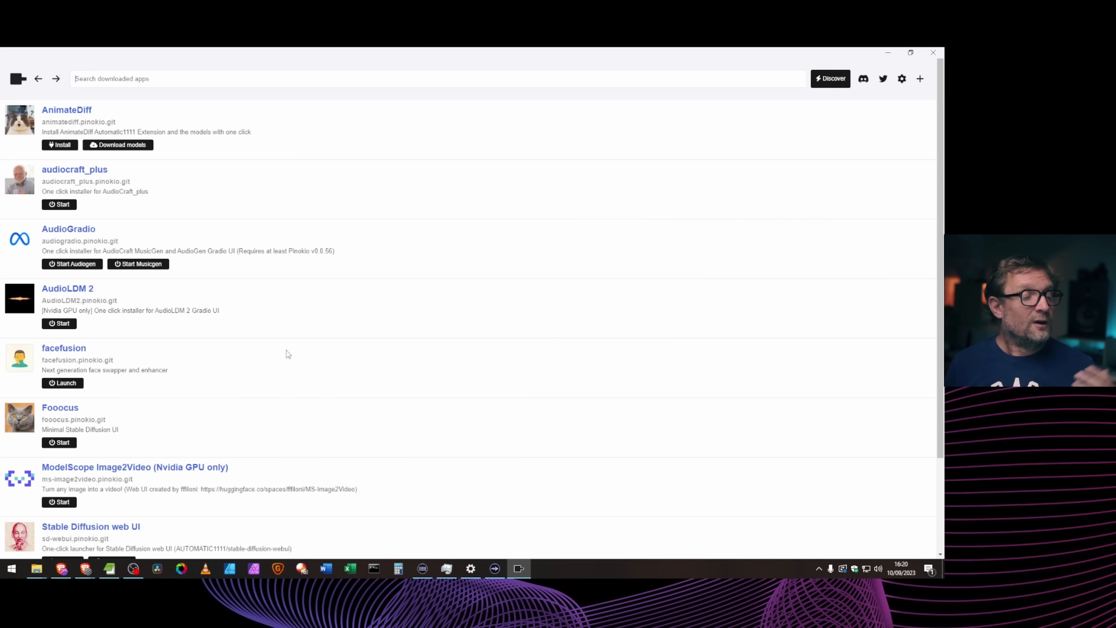
{"action": "left_click", "coordinate": [64, 382]}
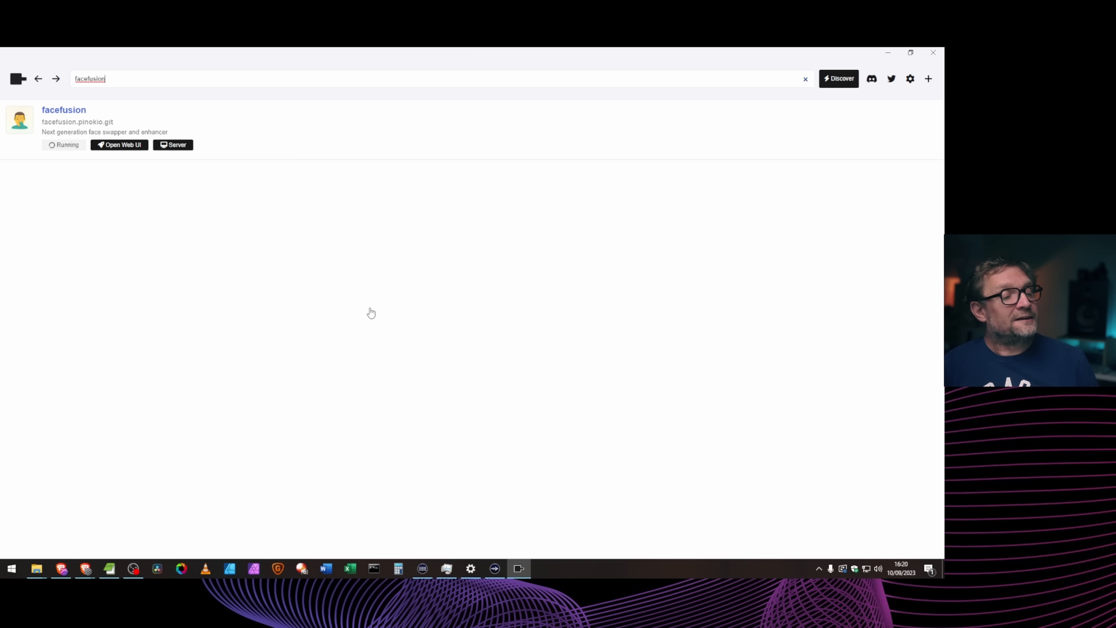
{"action": "left_click", "coordinate": [120, 145]}
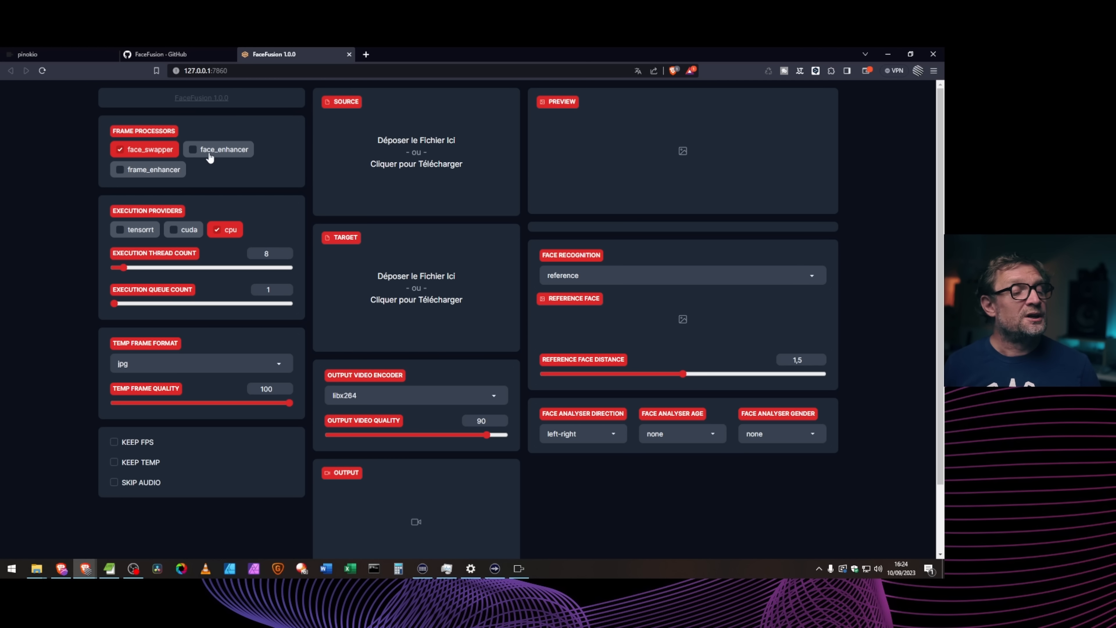
Step: Enable the face_enhancer frame processor and switch the execution provider from cpu to cuda
{"action": "left_click", "coordinate": [196, 154]}
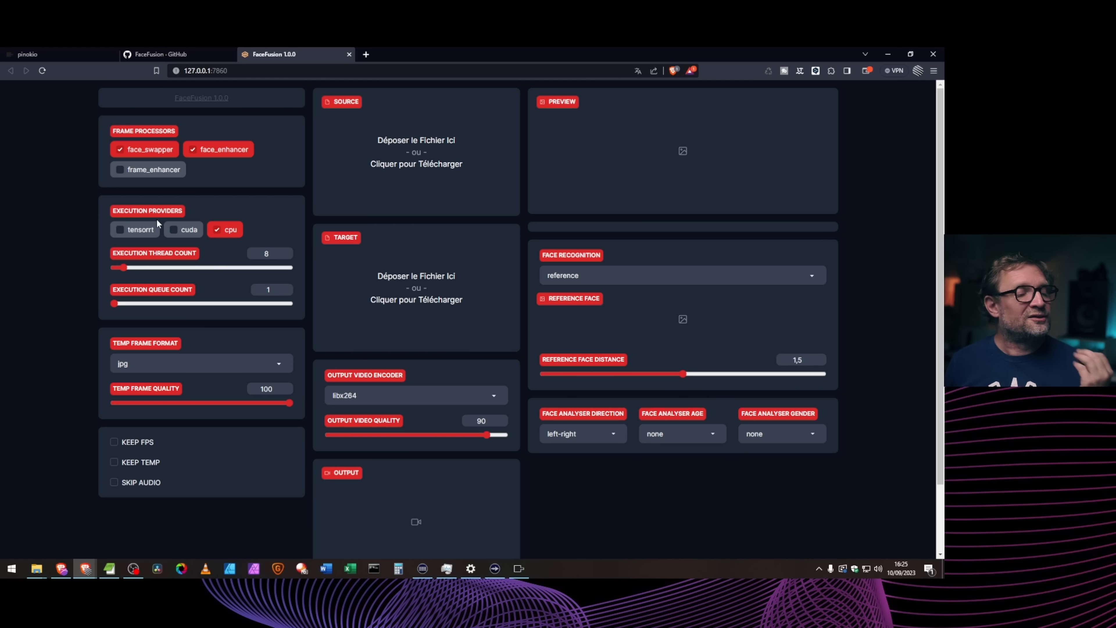
{"action": "left_click", "coordinate": [175, 227]}
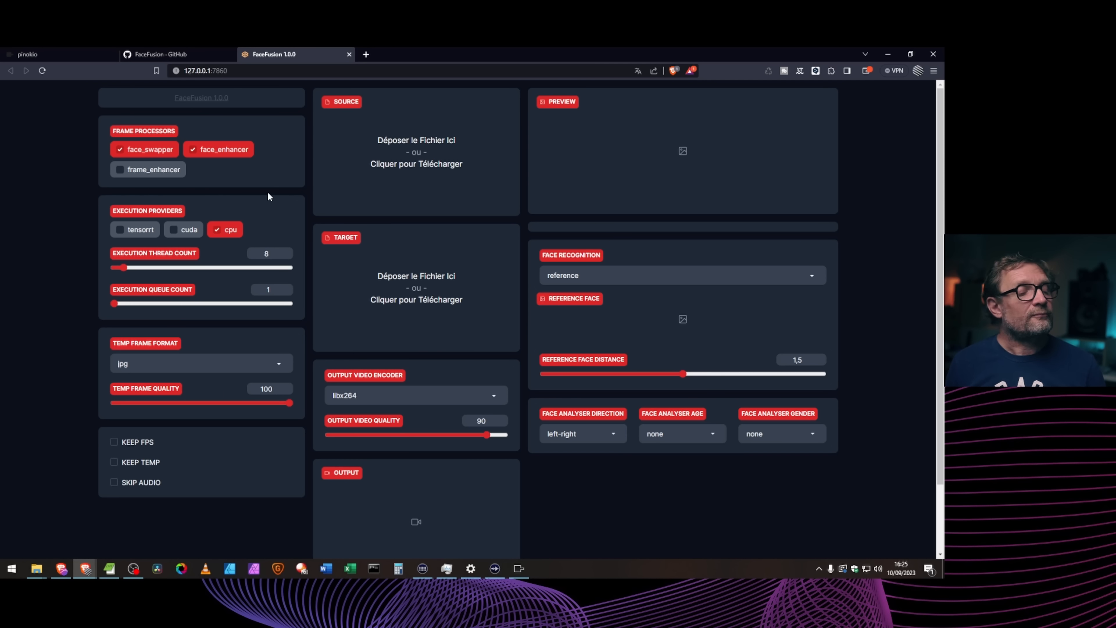
{"action": "left_click", "coordinate": [215, 230]}
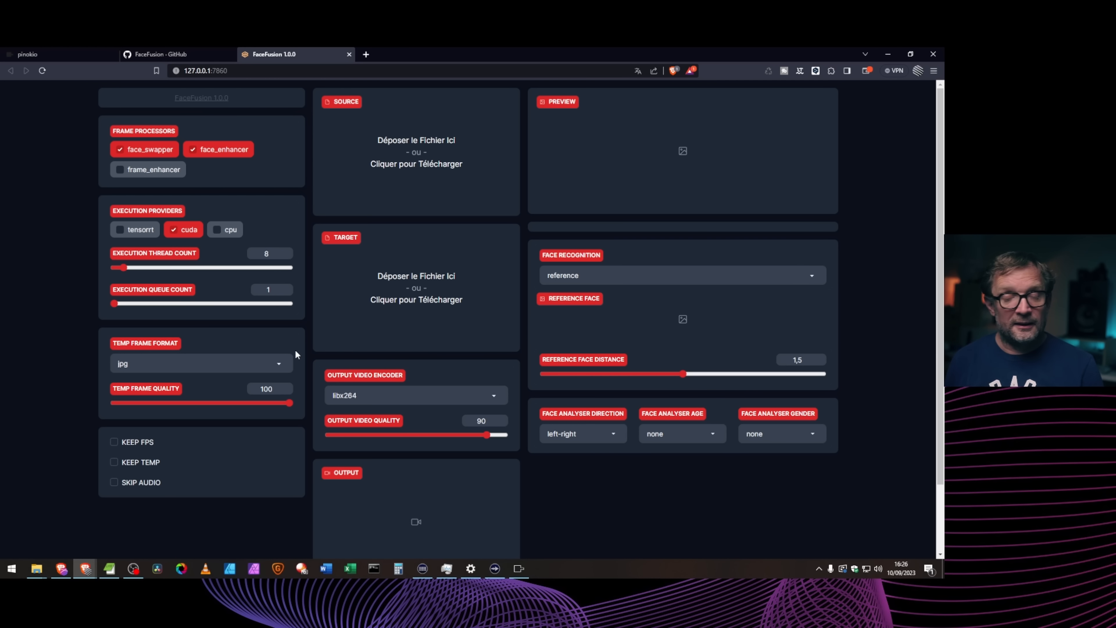
Step: Check the temp frame format options, keep jpg, and enable Keep FPS
{"action": "left_click", "coordinate": [280, 362]}
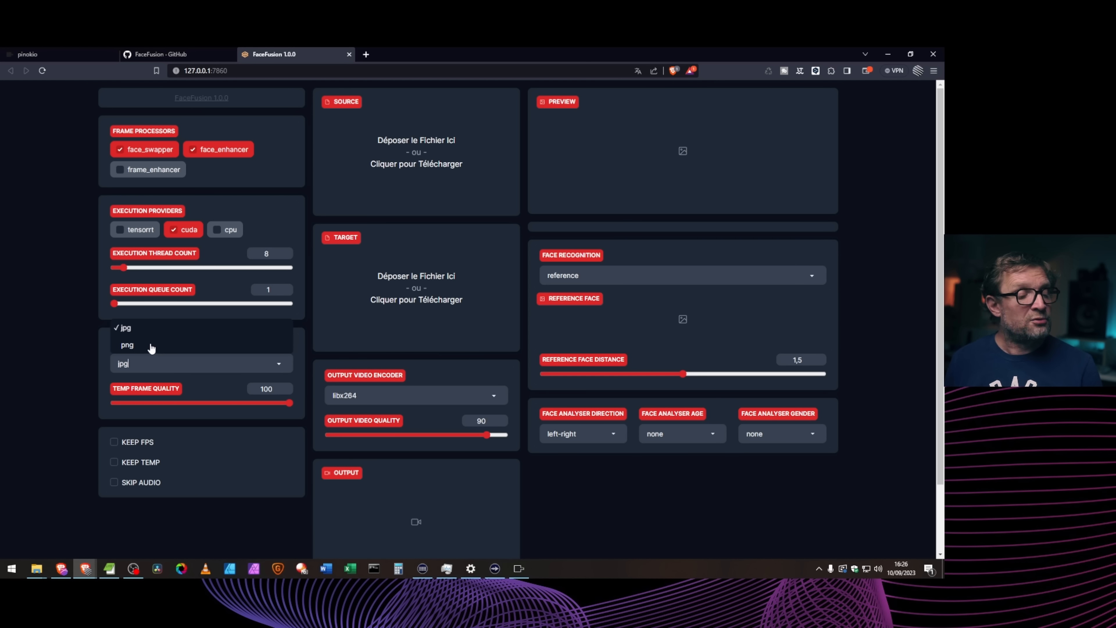
{"action": "left_click", "coordinate": [309, 353]}
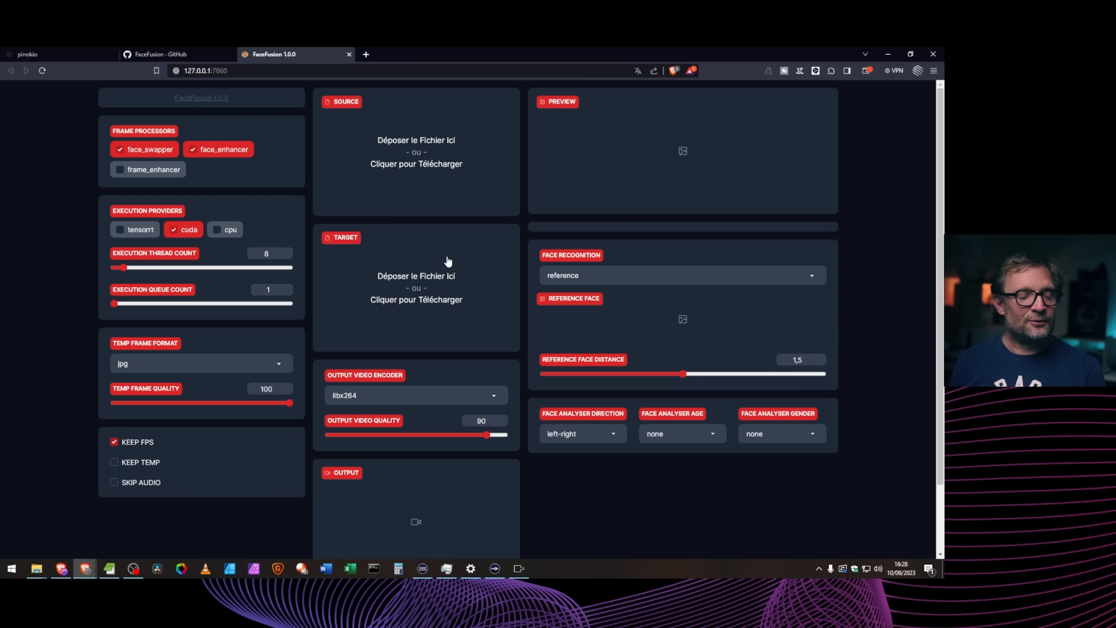
Step: Keep libx264 as the output video encoder and raise the output video quality to 100
{"action": "scroll", "coordinate": [553, 351], "scroll_direction": "down", "scroll_amount": 1}
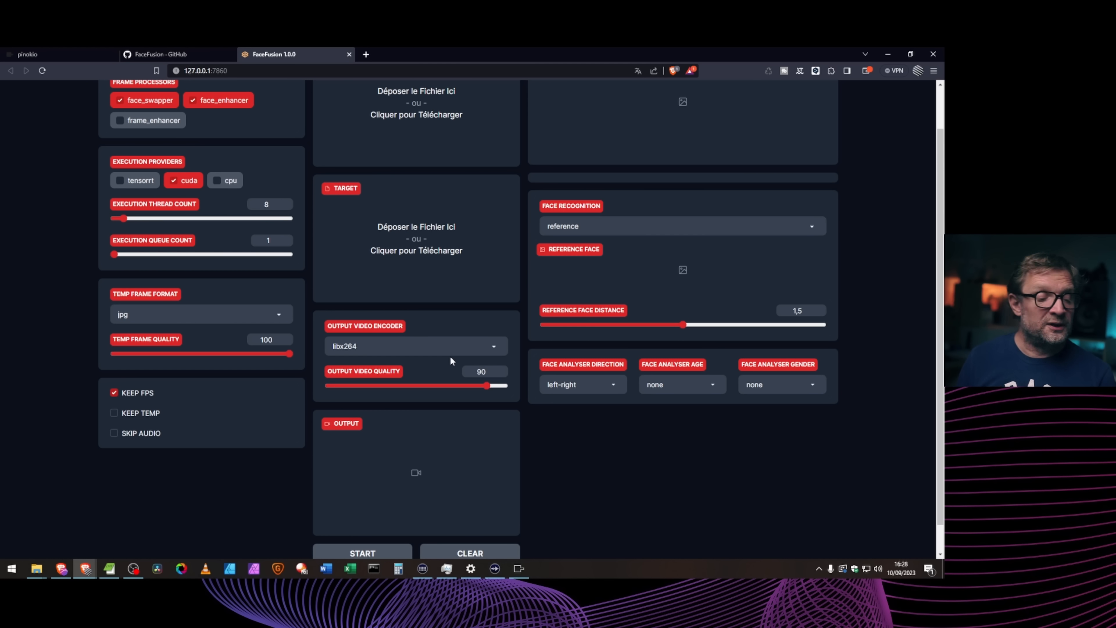
{"action": "left_click", "coordinate": [490, 346]}
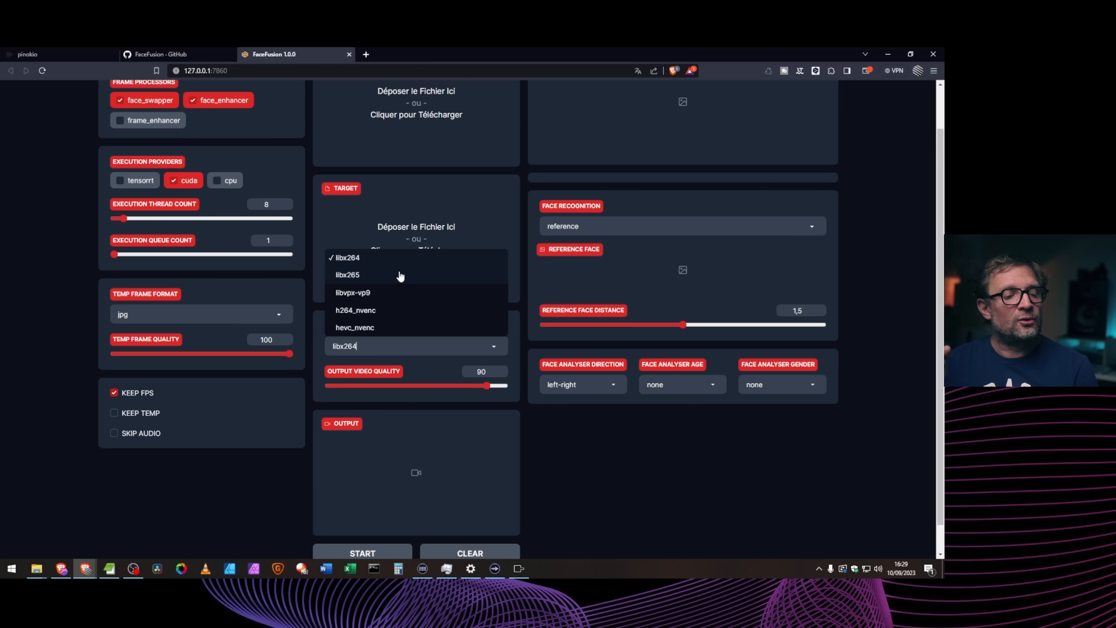
{"action": "left_click", "coordinate": [573, 460]}
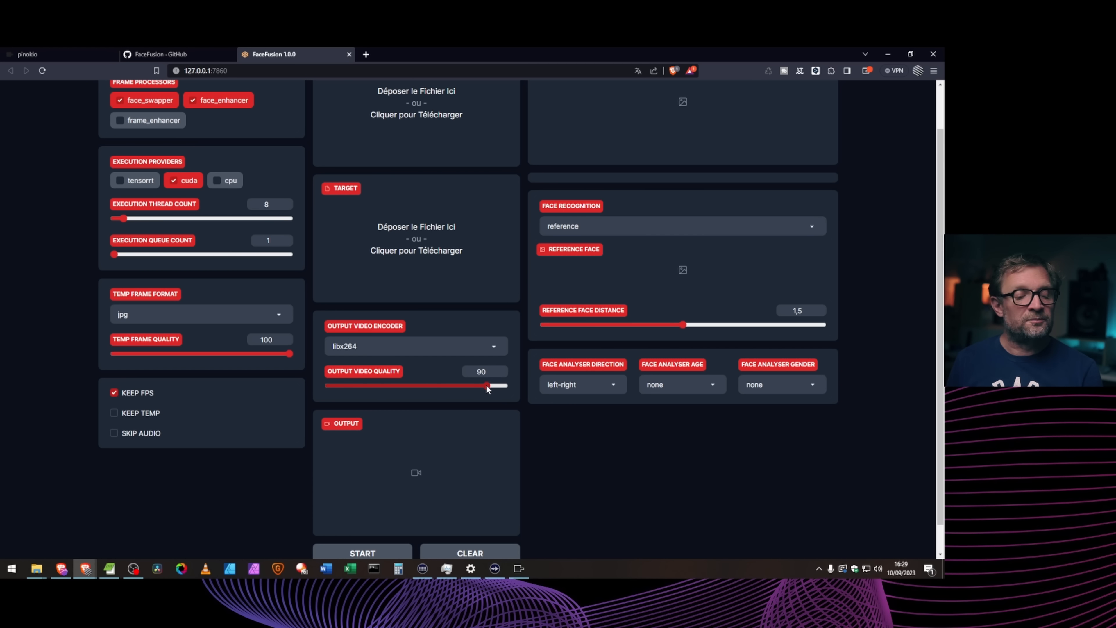
{"action": "left_click_drag", "start_coordinate": [486, 385], "coordinate": [492, 387]}
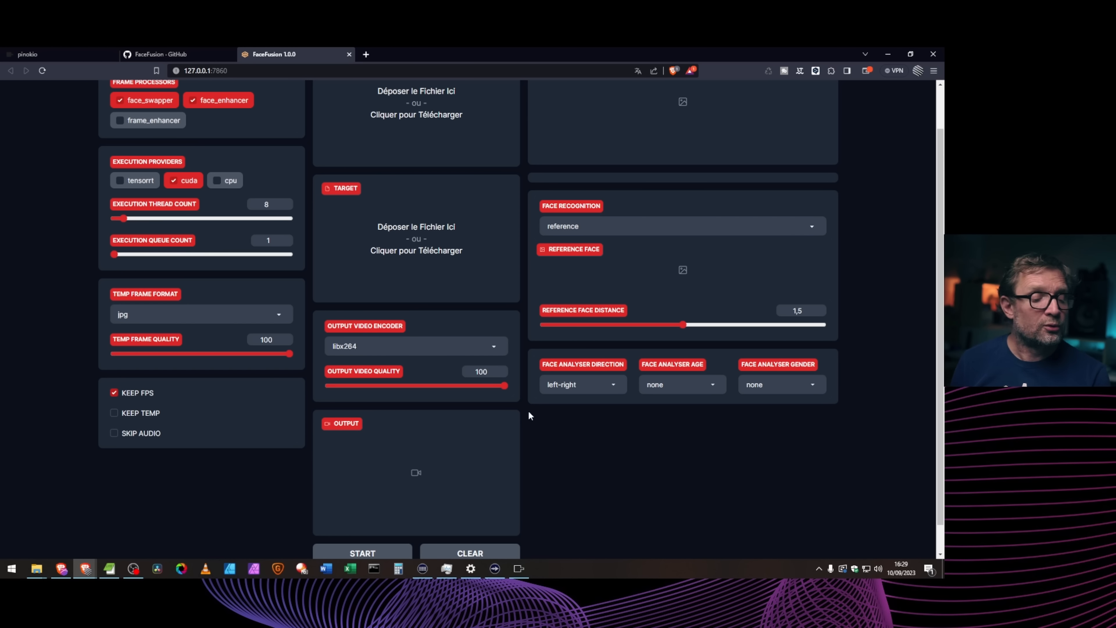
{"action": "scroll", "coordinate": [566, 449], "scroll_direction": "down", "scroll_amount": 1}
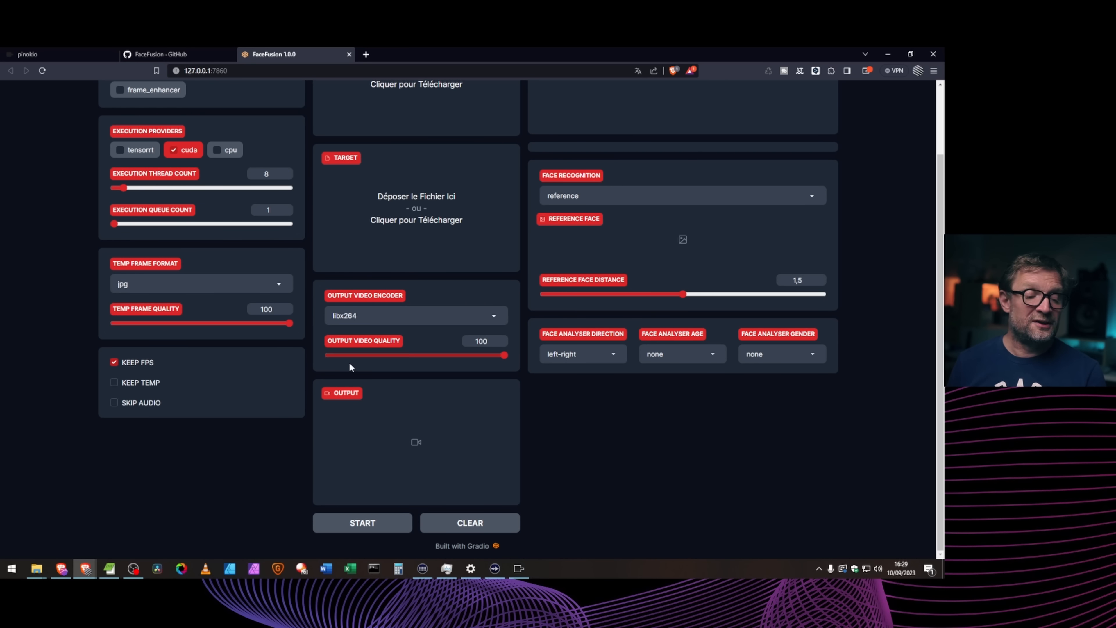
{"action": "scroll", "coordinate": [854, 457], "scroll_direction": "up", "scroll_amount": 3}
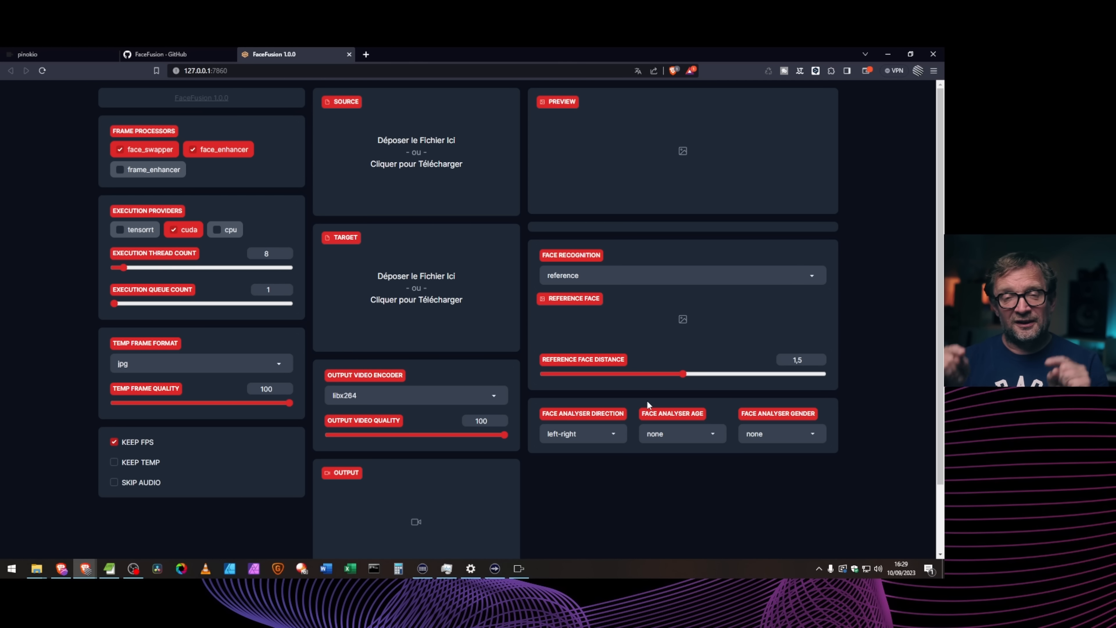
{"action": "key", "text": "super+e"}
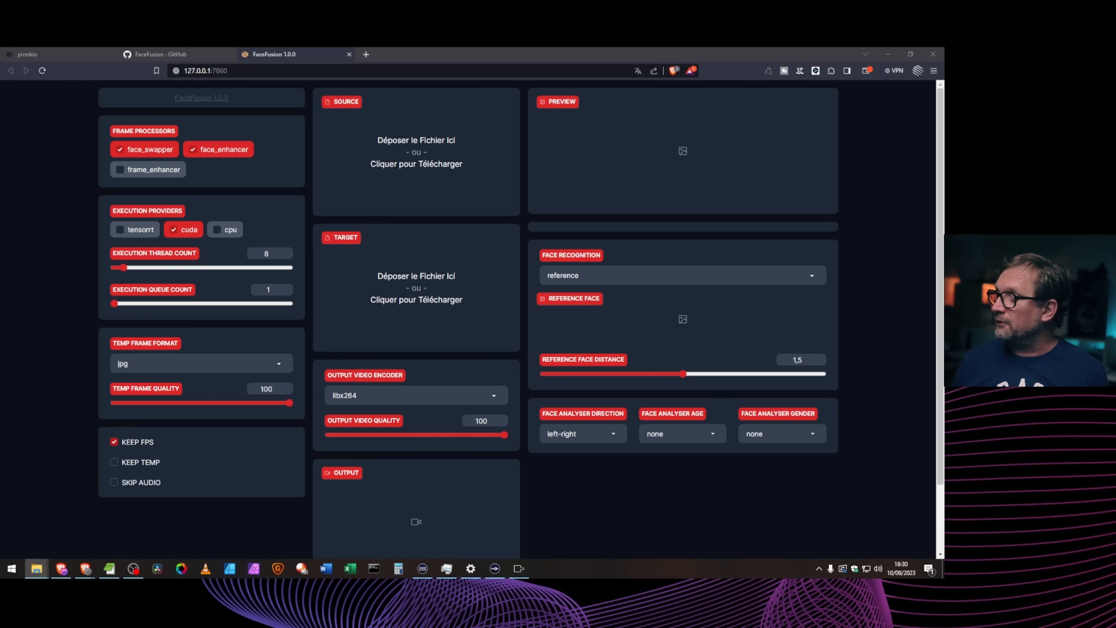
{"action": "left_click_drag", "start_coordinate": [827, 553], "coordinate": [421, 165]}
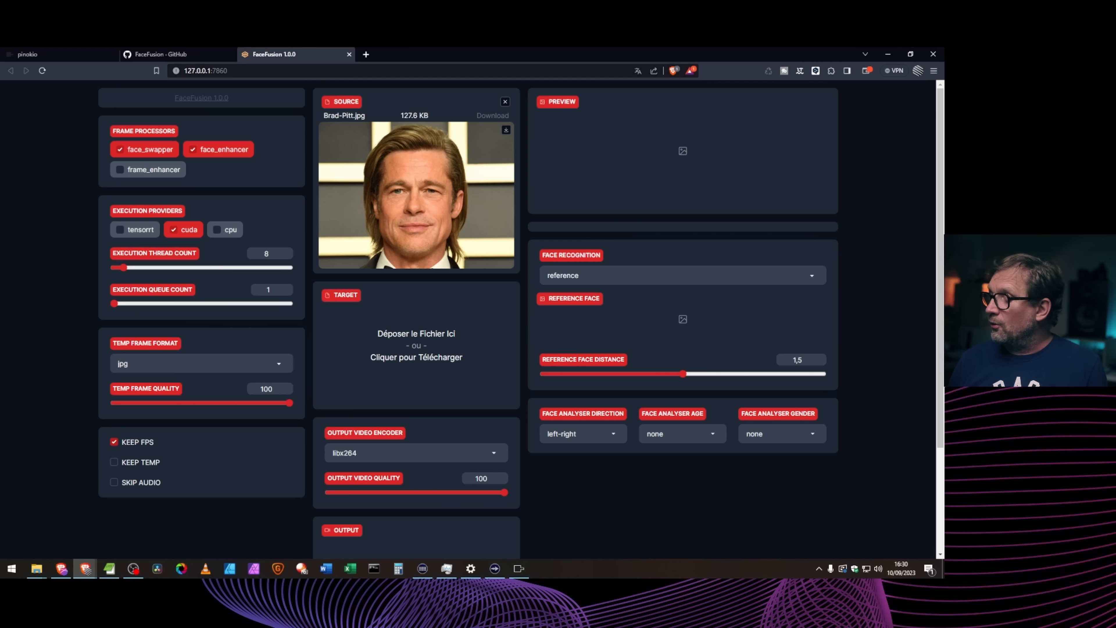
{"action": "left_click_drag", "start_coordinate": [936, 572], "coordinate": [420, 350]}
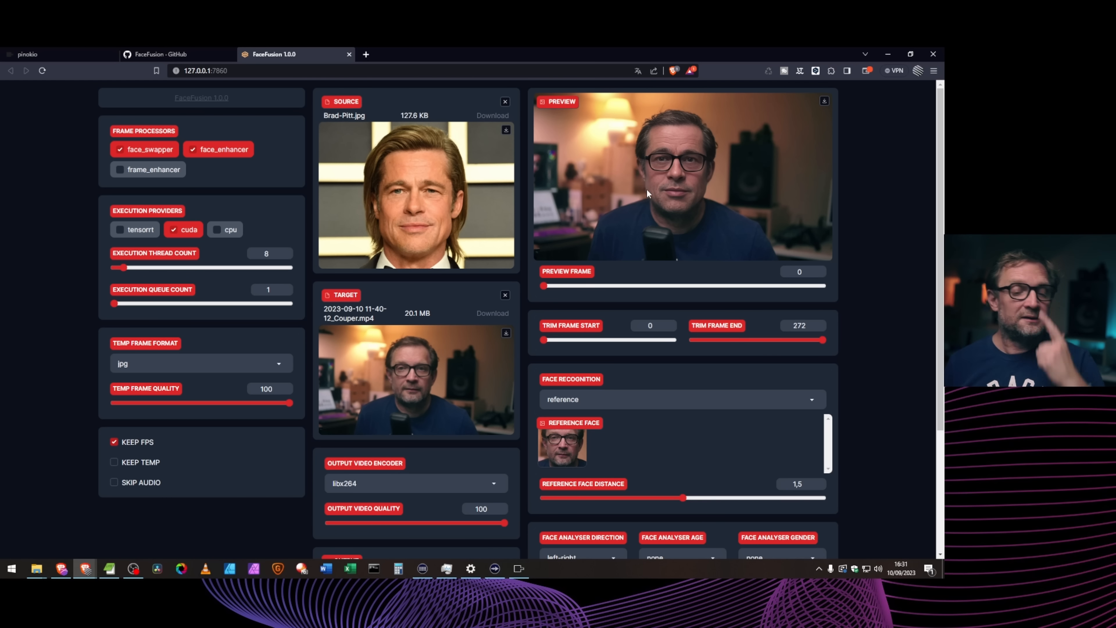
Step: Check the face swap preview at frame 215 and return the preview to frame 0
{"action": "left_click", "coordinate": [543, 286]}
{"action": "left_click", "coordinate": [765, 282]}
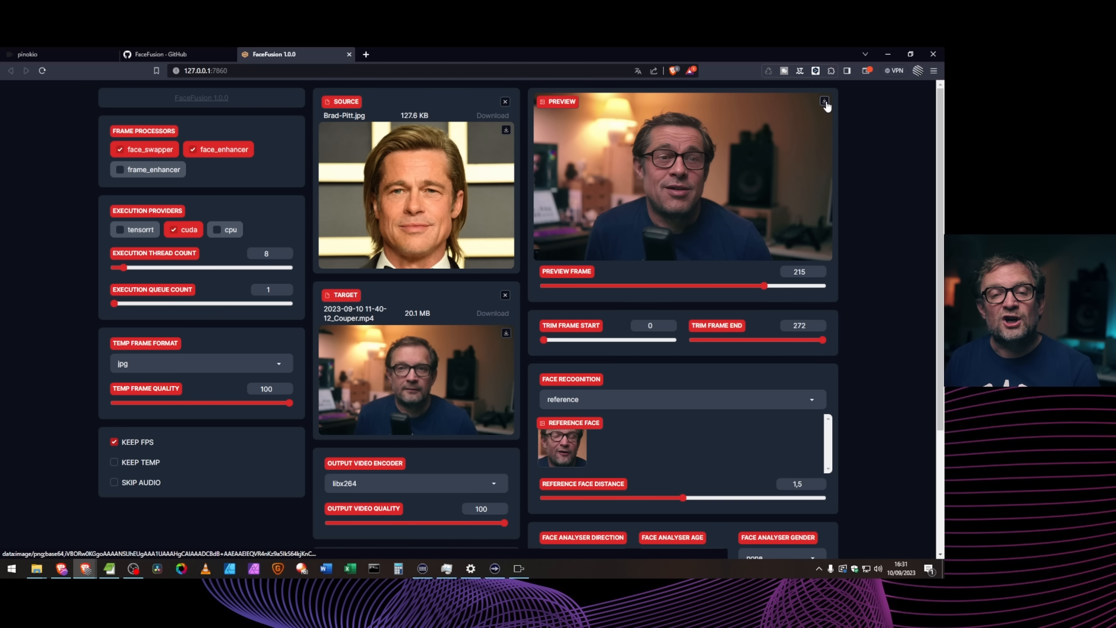
{"action": "left_click", "coordinate": [758, 285]}
{"action": "left_click_drag", "start_coordinate": [756, 287], "coordinate": [539, 286]}
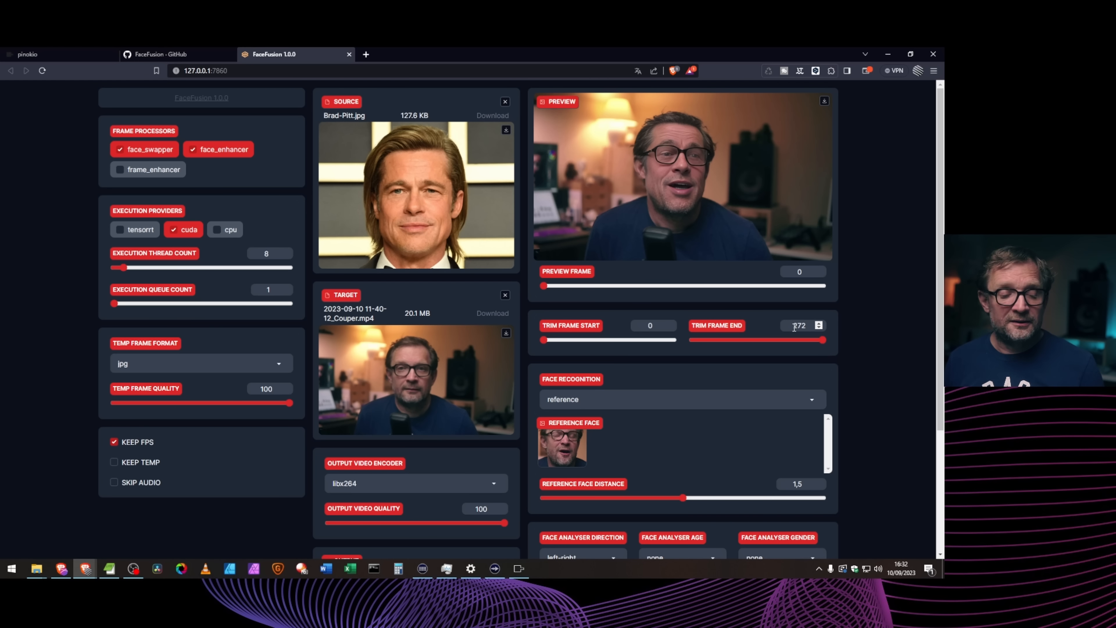
Step: Select the face detected in the target video as the reference face
{"action": "scroll", "coordinate": [659, 348], "scroll_direction": "down", "scroll_amount": 1}
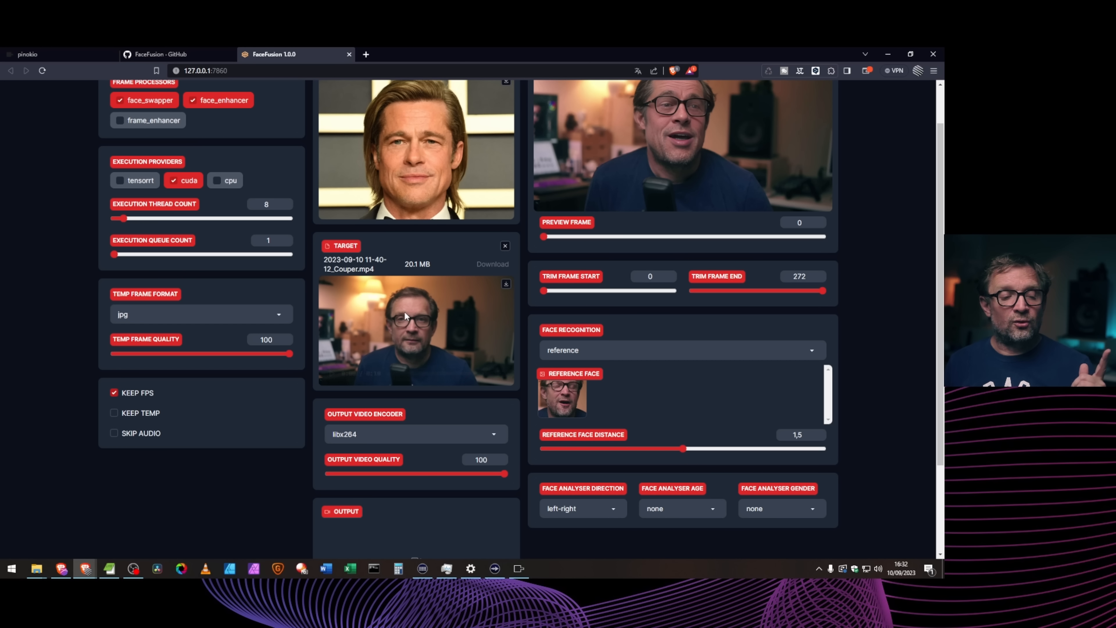
{"action": "mouse_move", "coordinate": [415, 318]}
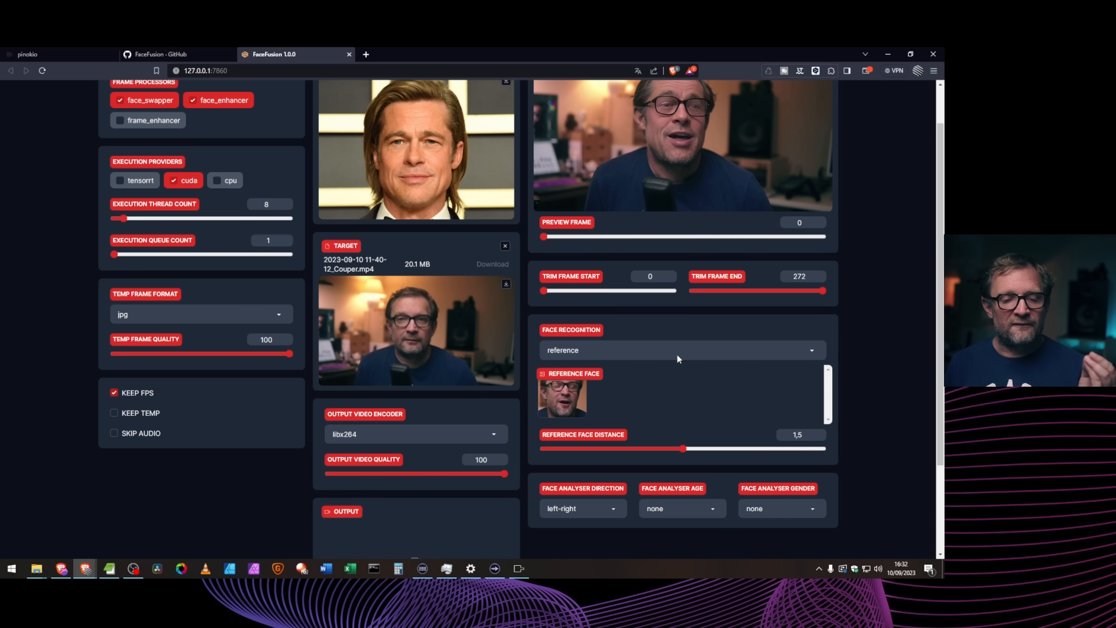
{"action": "left_click", "coordinate": [575, 404]}
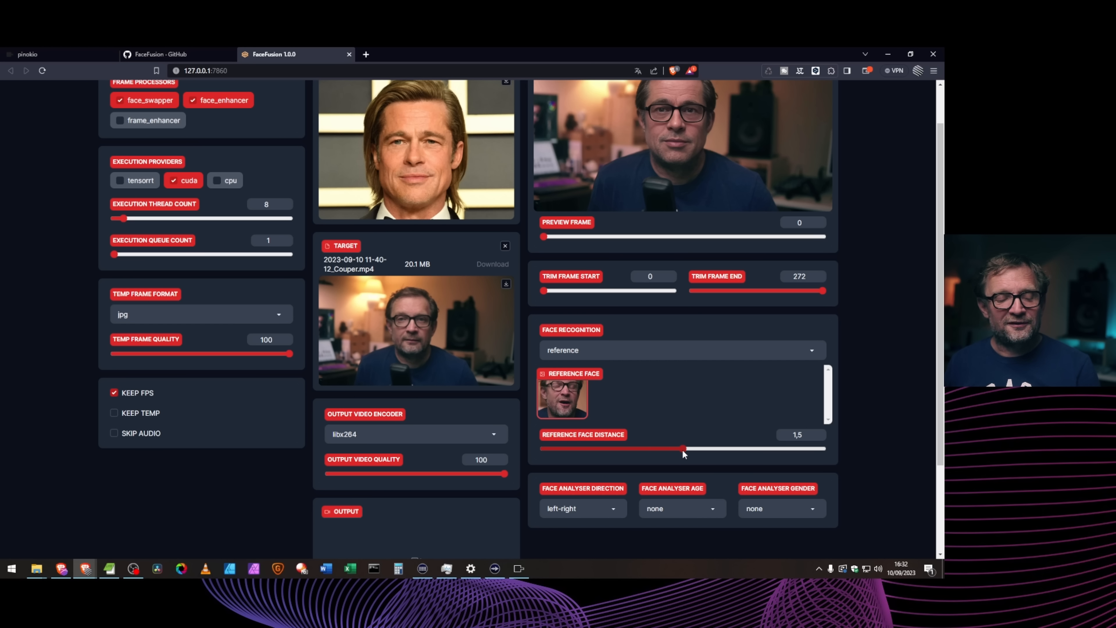
Step: Compare the preview at reference face distances of 0 and 3, leaving the distance set to 3
{"action": "left_click_drag", "start_coordinate": [682, 448], "coordinate": [542, 449]}
{"action": "scroll", "coordinate": [685, 349], "scroll_direction": "up", "scroll_amount": 1}
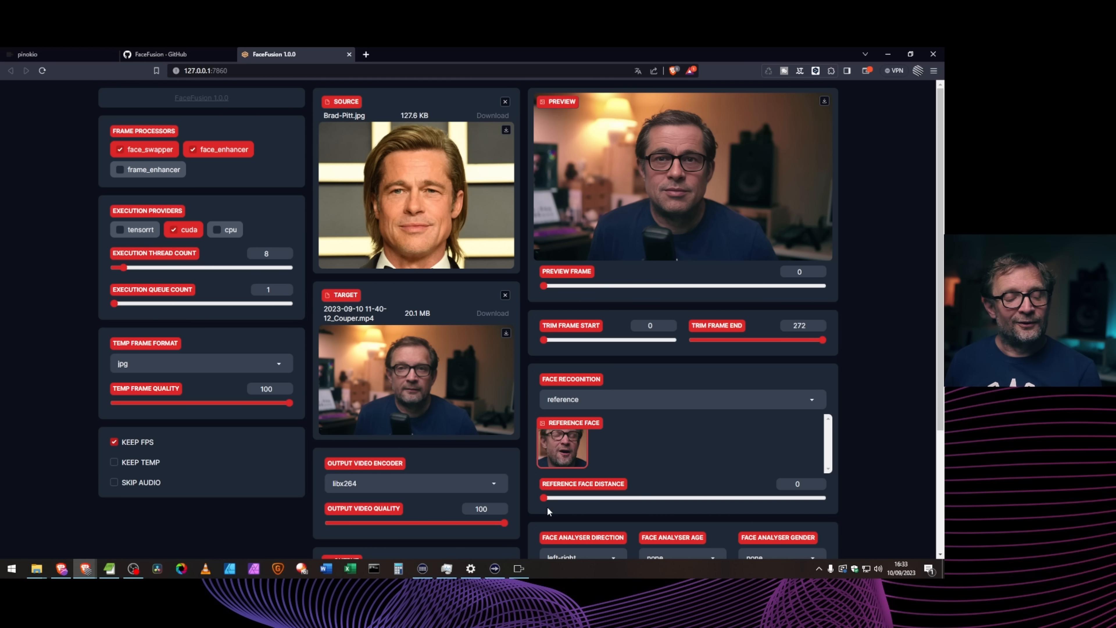
{"action": "left_click_drag", "start_coordinate": [543, 497], "coordinate": [835, 497]}
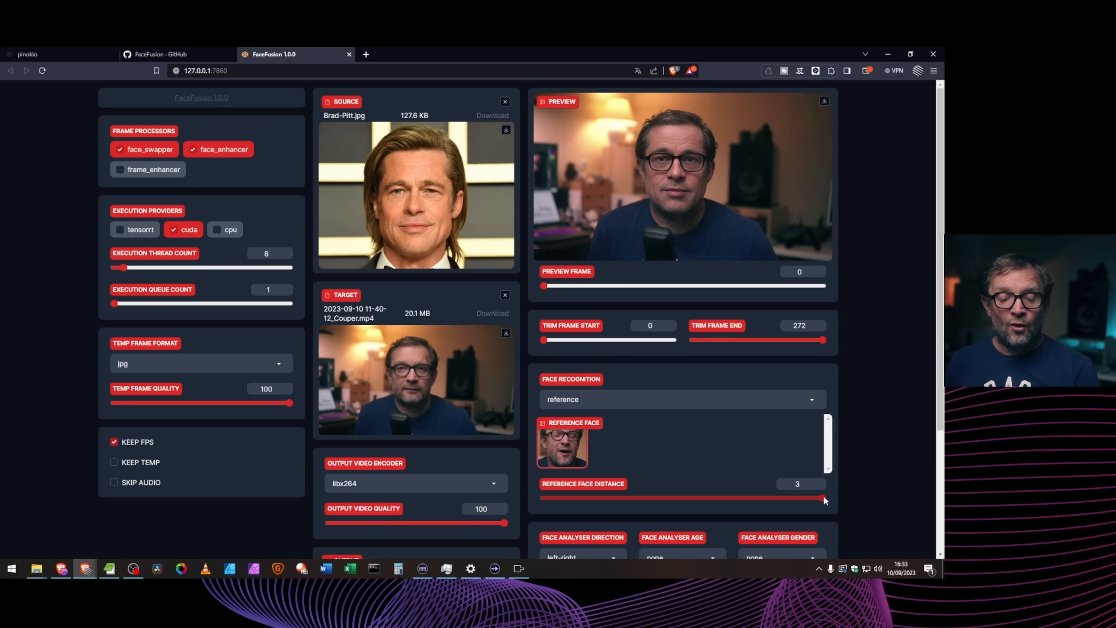
{"action": "left_click_drag", "start_coordinate": [822, 498], "coordinate": [543, 501]}
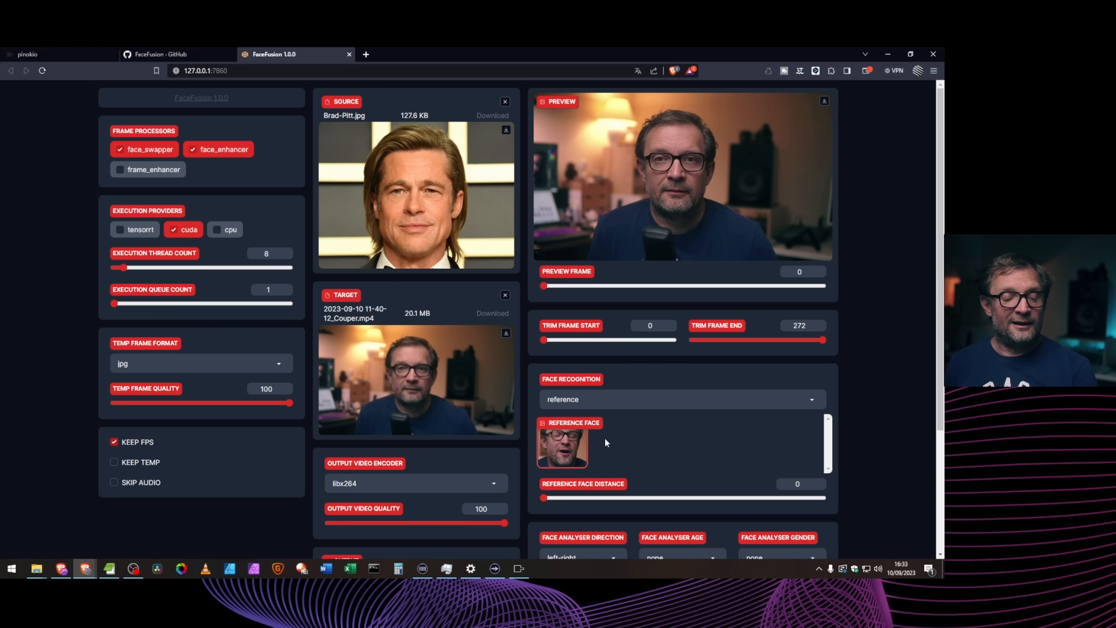
{"action": "left_click_drag", "start_coordinate": [543, 498], "coordinate": [708, 497]}
{"action": "left_click_drag", "start_coordinate": [818, 490], "coordinate": [842, 468]}
Step: Review the available choices for the face analyser age and gender filters, leaving both set to none
{"action": "scroll", "coordinate": [877, 402], "scroll_direction": "down", "scroll_amount": 3}
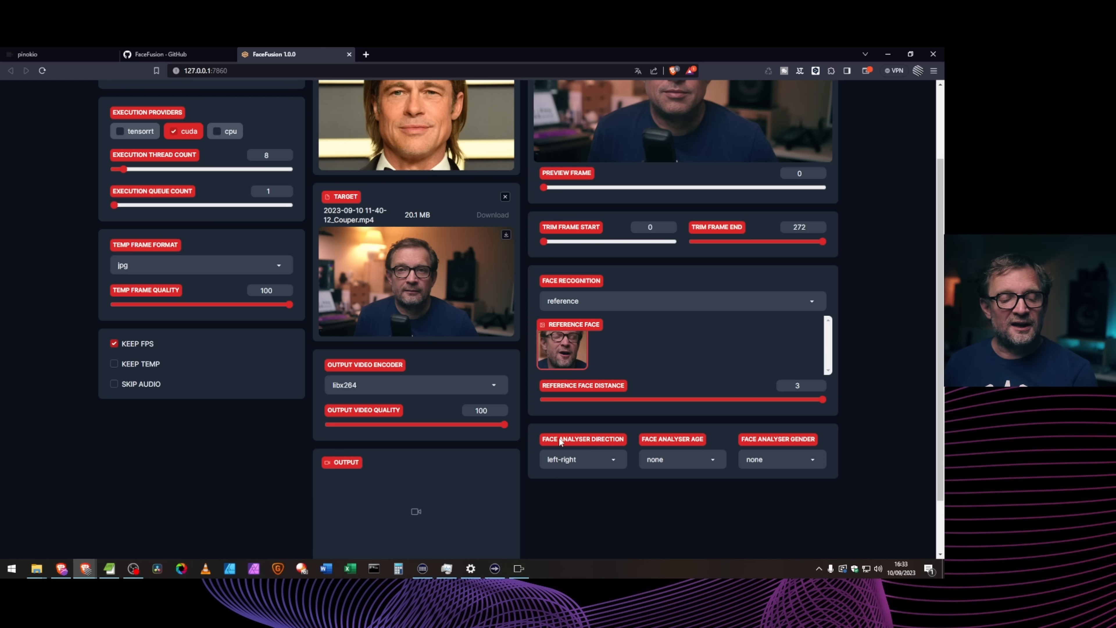
{"action": "scroll", "coordinate": [634, 526], "scroll_direction": "up", "scroll_amount": 1}
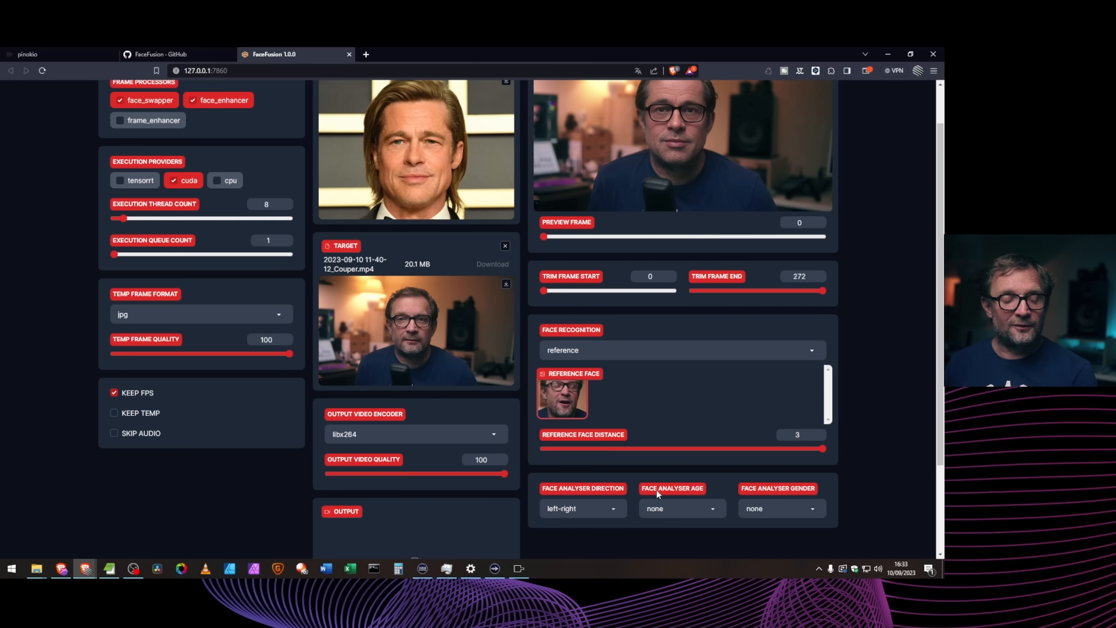
{"action": "scroll", "coordinate": [637, 492], "scroll_direction": "down", "scroll_amount": 1}
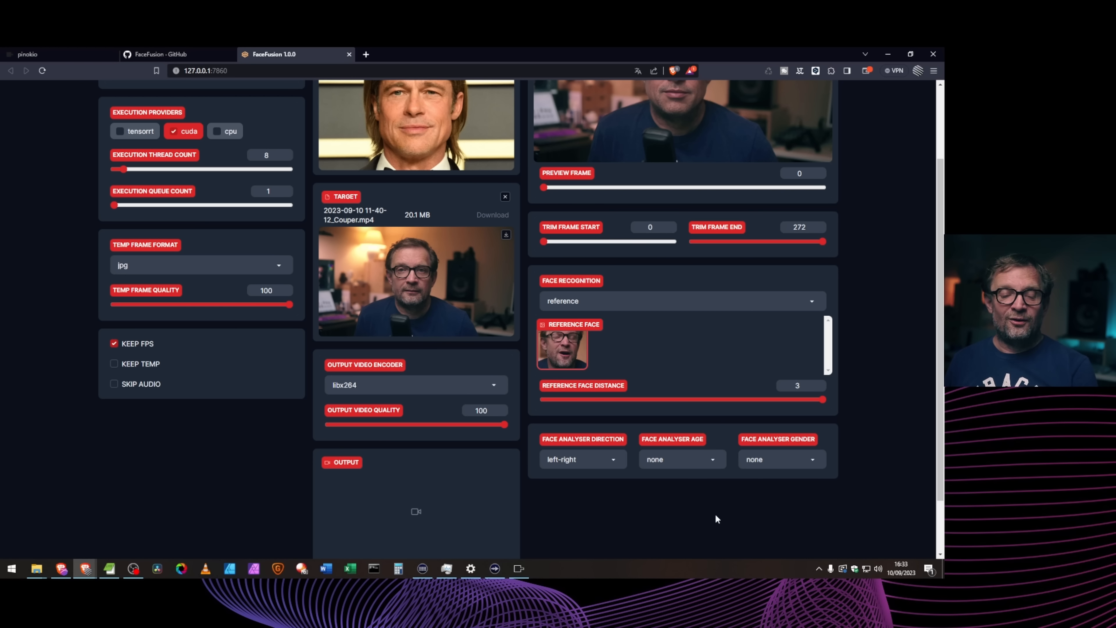
{"action": "left_click", "coordinate": [714, 460]}
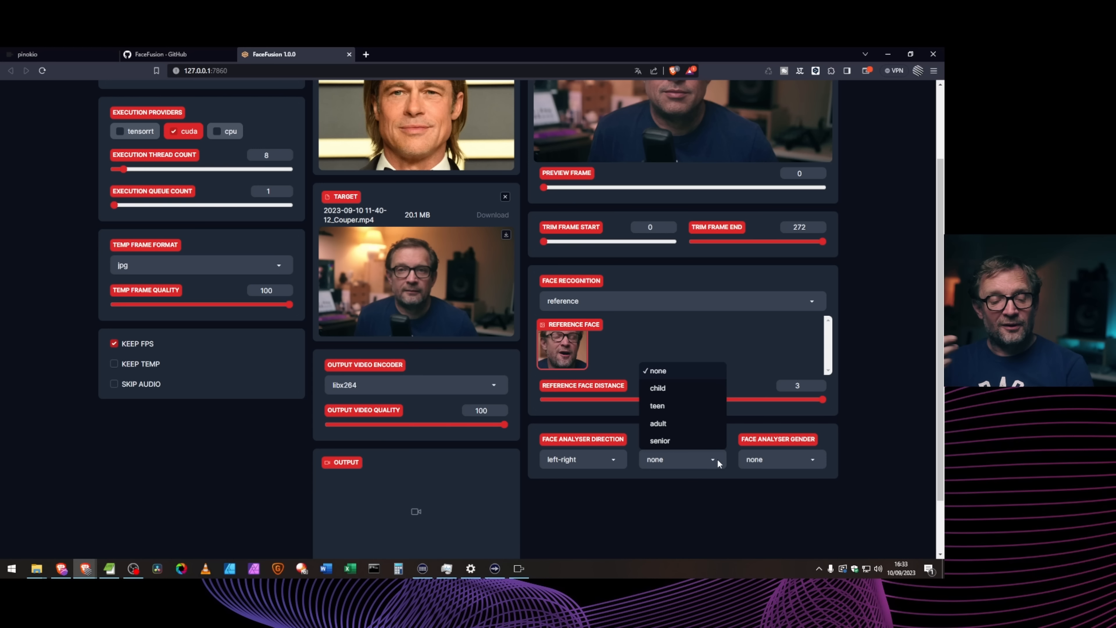
{"action": "left_click", "coordinate": [771, 497]}
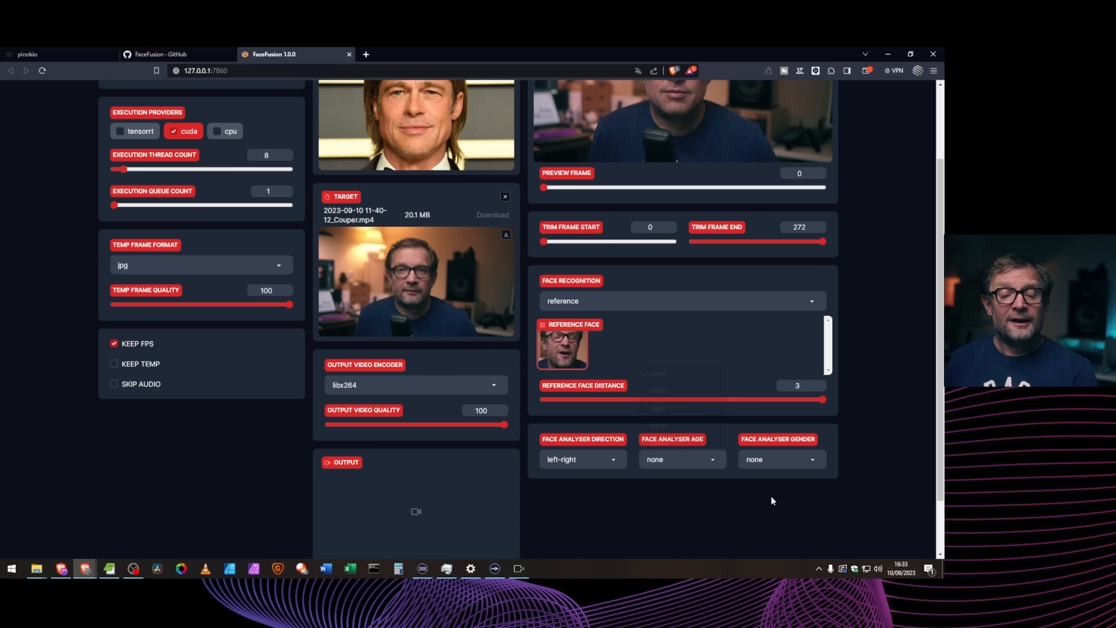
{"action": "left_click", "coordinate": [813, 458]}
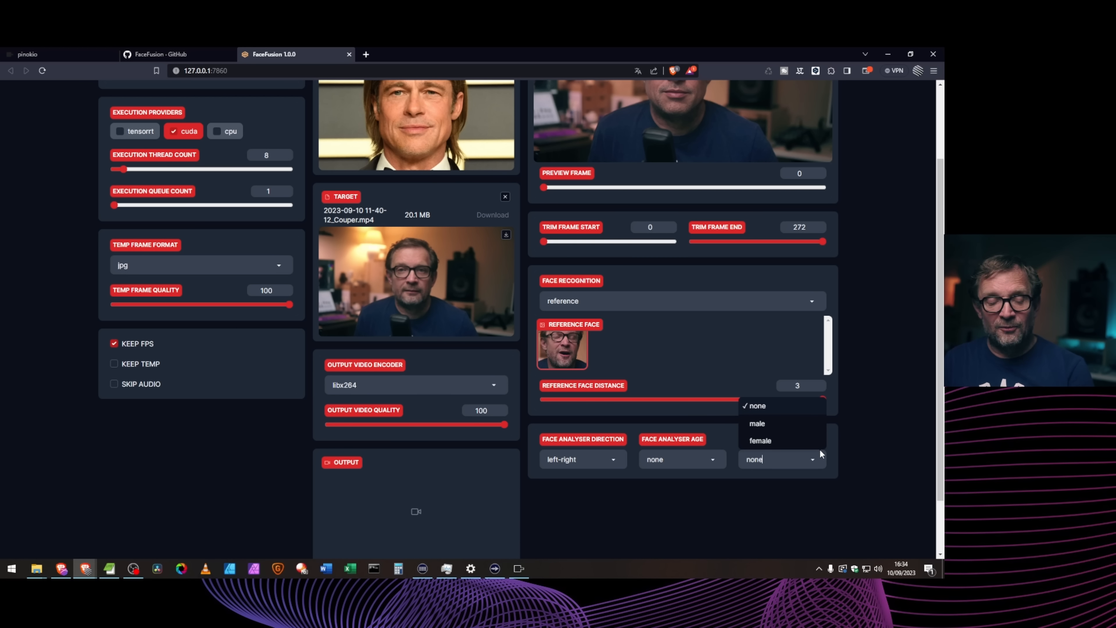
{"action": "left_click", "coordinate": [868, 498]}
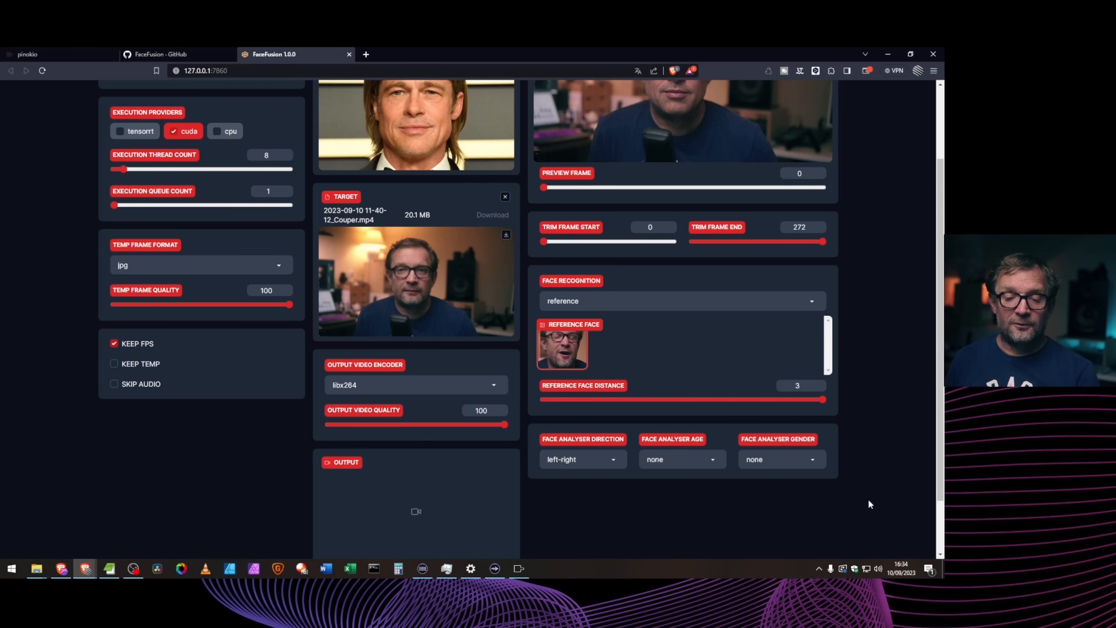
Step: Start processing the face swap on the target video with the current settings
{"action": "scroll", "coordinate": [872, 505], "scroll_direction": "up", "scroll_amount": 3}
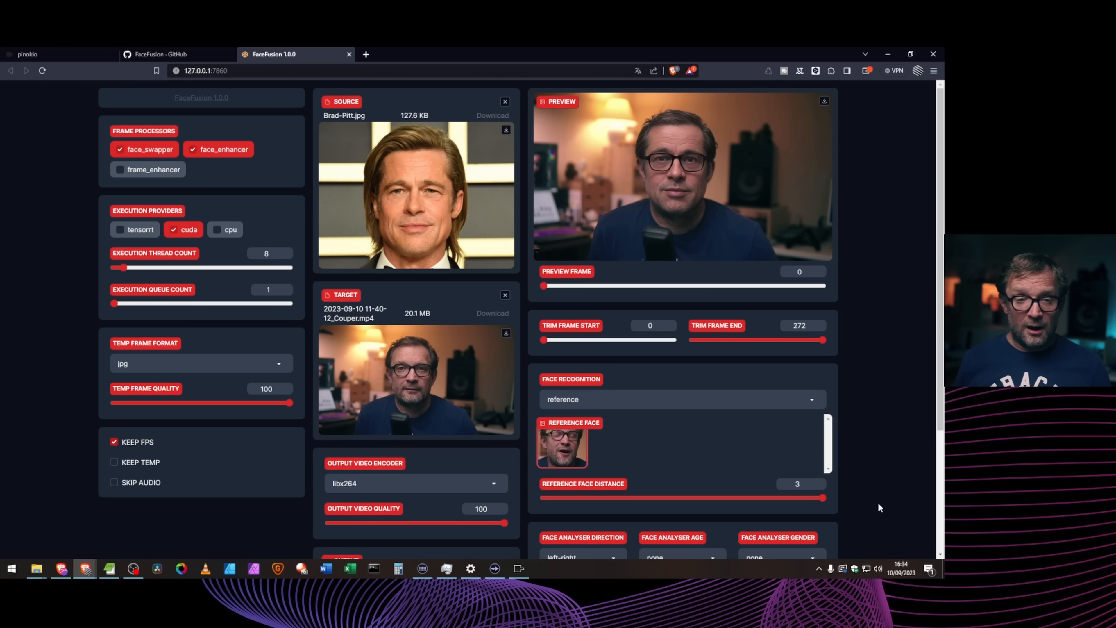
{"action": "scroll", "coordinate": [910, 484], "scroll_direction": "down", "scroll_amount": 4}
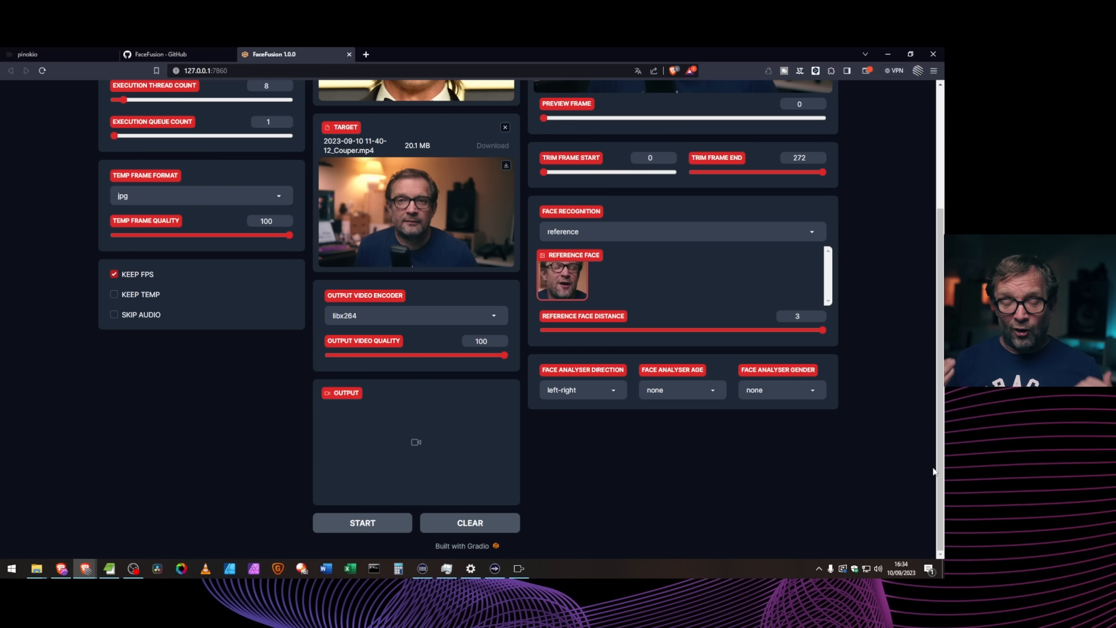
{"action": "scroll", "coordinate": [833, 484], "scroll_direction": "up", "scroll_amount": 4}
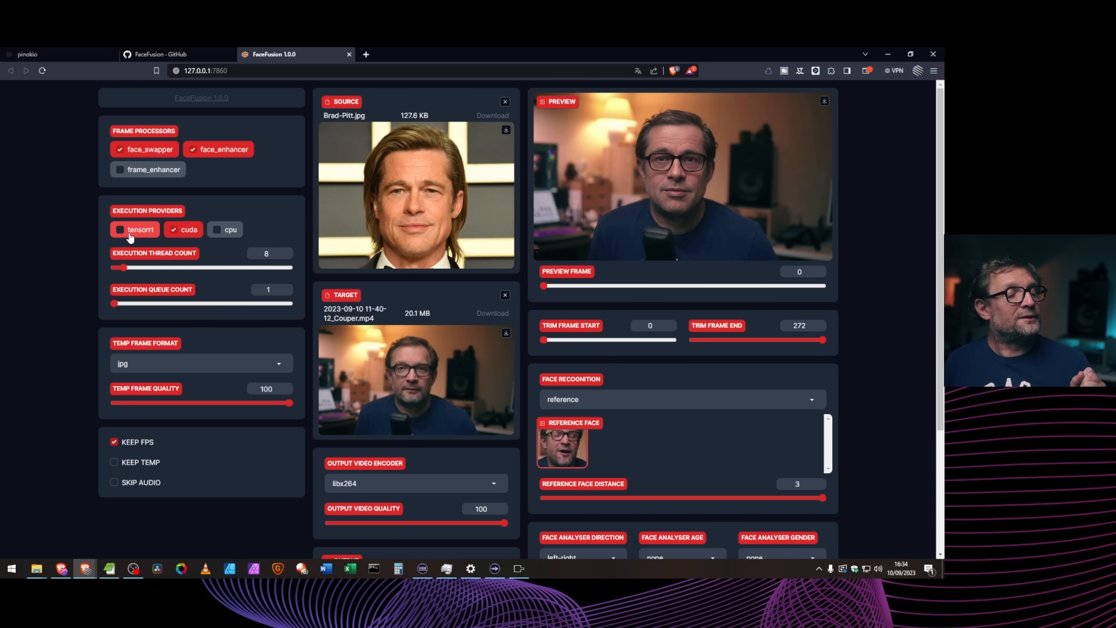
{"action": "scroll", "coordinate": [378, 422], "scroll_direction": "down", "scroll_amount": 4}
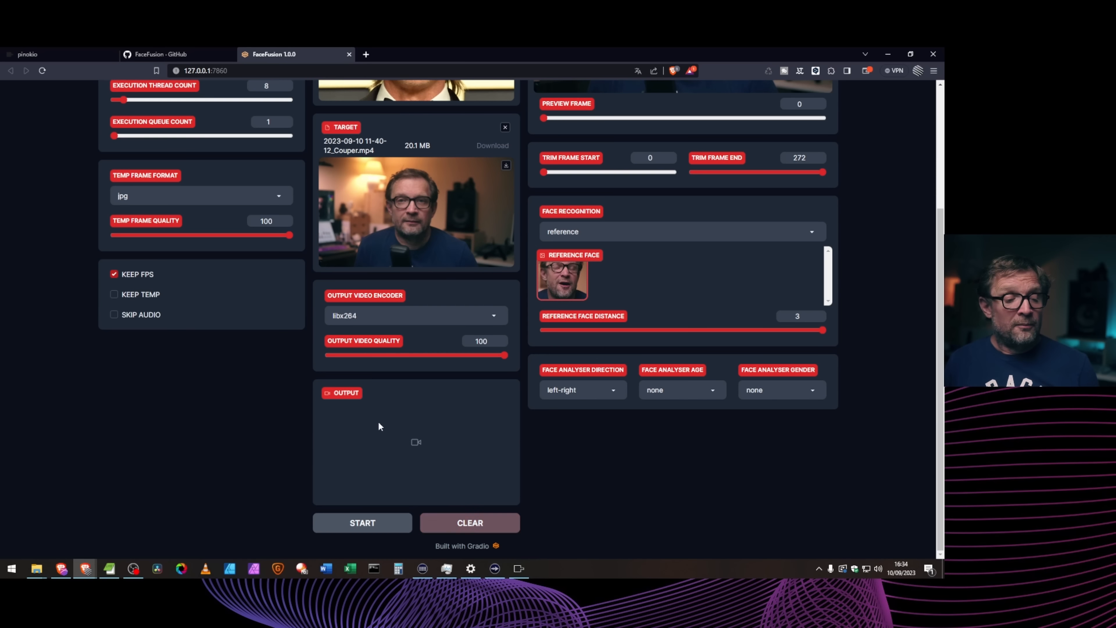
{"action": "left_click", "coordinate": [360, 523]}
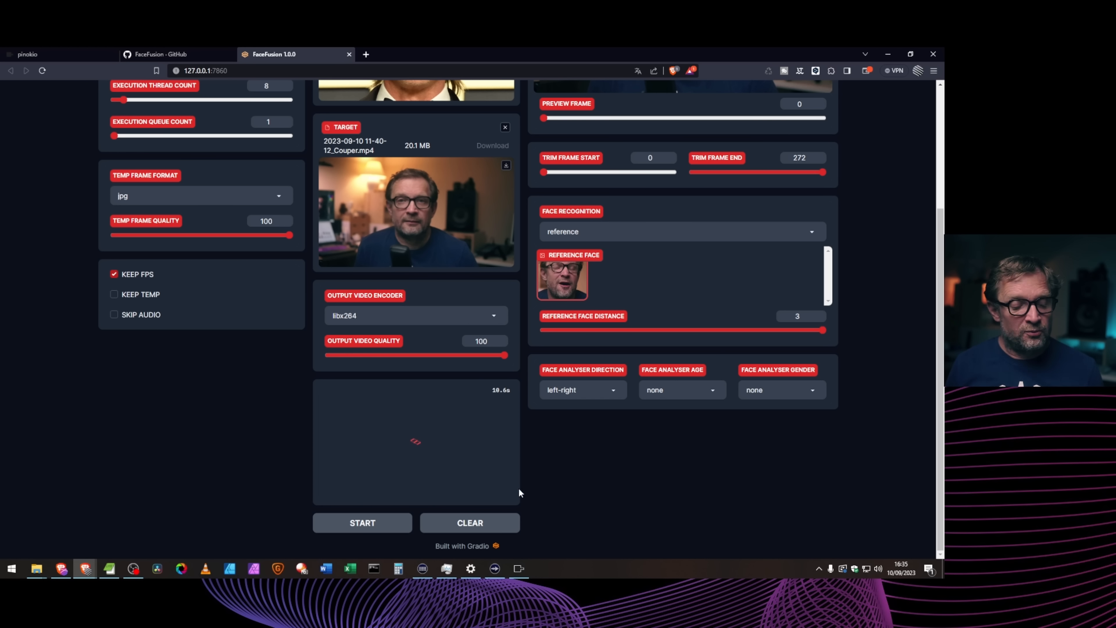
Step: Switch to Pinokio, check the processing progress in the facefusion server terminal, and return to the FaceFusion page
{"action": "left_click", "coordinate": [521, 568]}
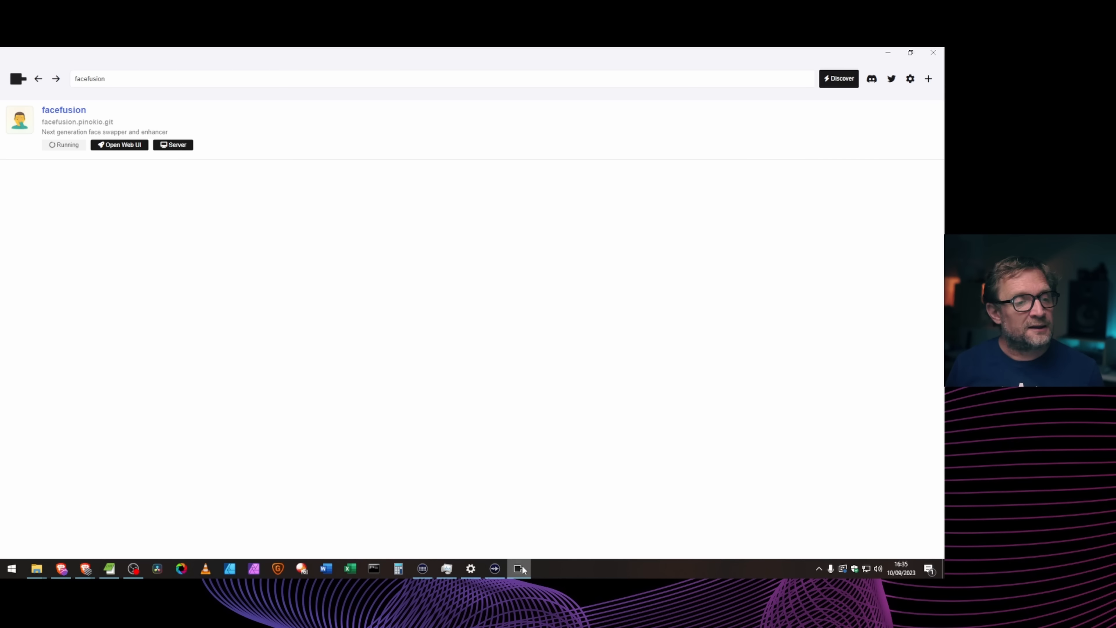
{"action": "left_click", "coordinate": [176, 146]}
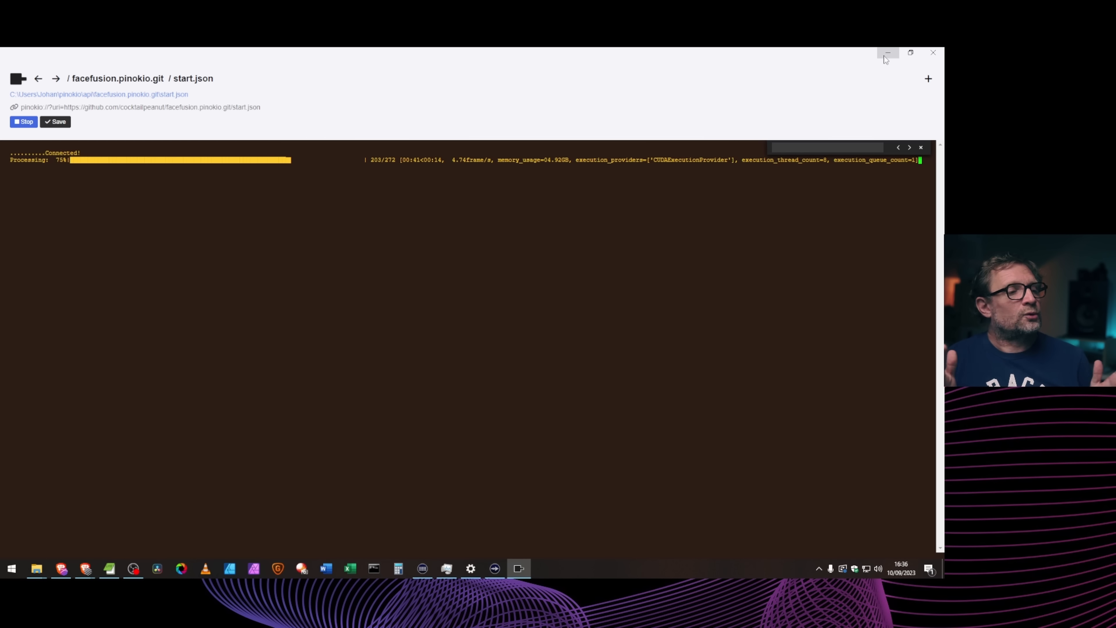
{"action": "left_click", "coordinate": [886, 58]}
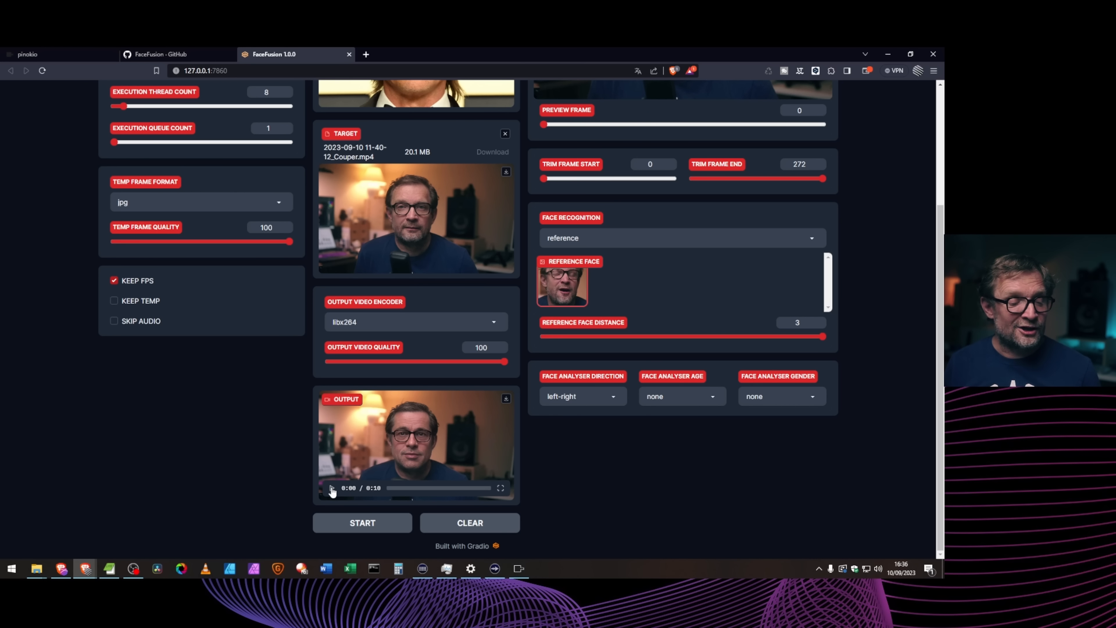
Step: Play the beginning of the face-swapped output video and pause it at about 0:02
{"action": "left_click", "coordinate": [332, 488]}
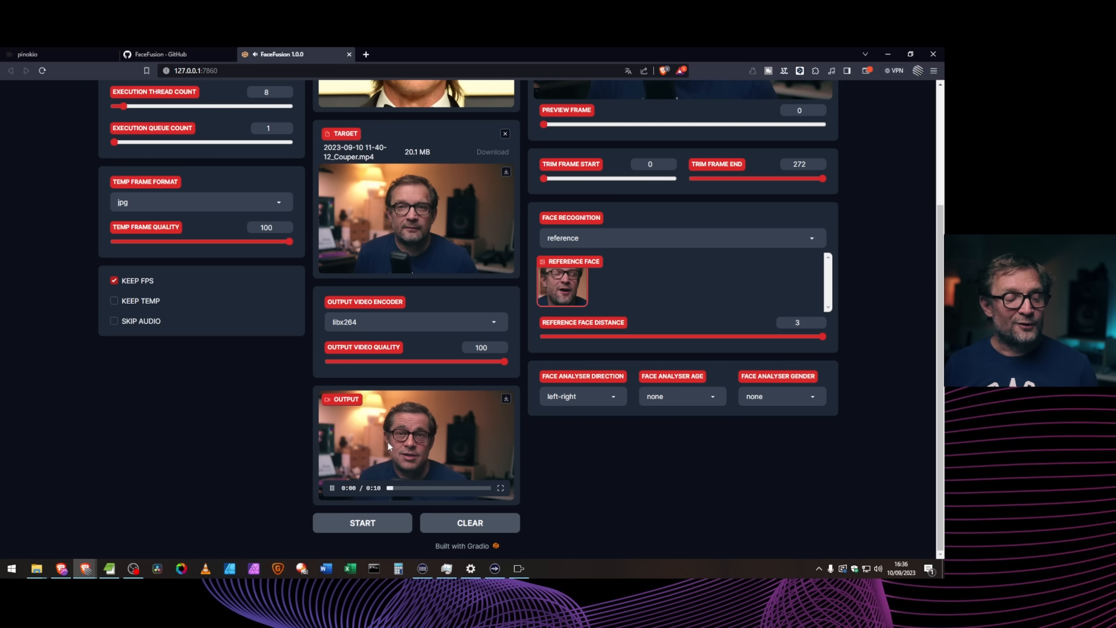
{"action": "left_click", "coordinate": [332, 487]}
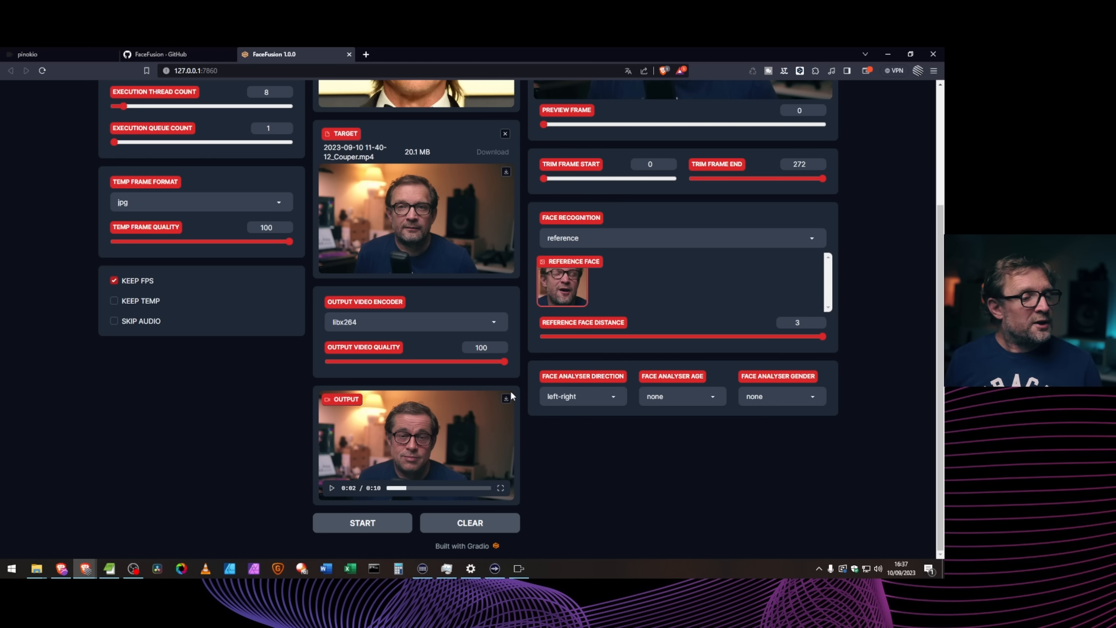
{"action": "scroll", "coordinate": [668, 456], "scroll_direction": "up", "scroll_amount": 4}
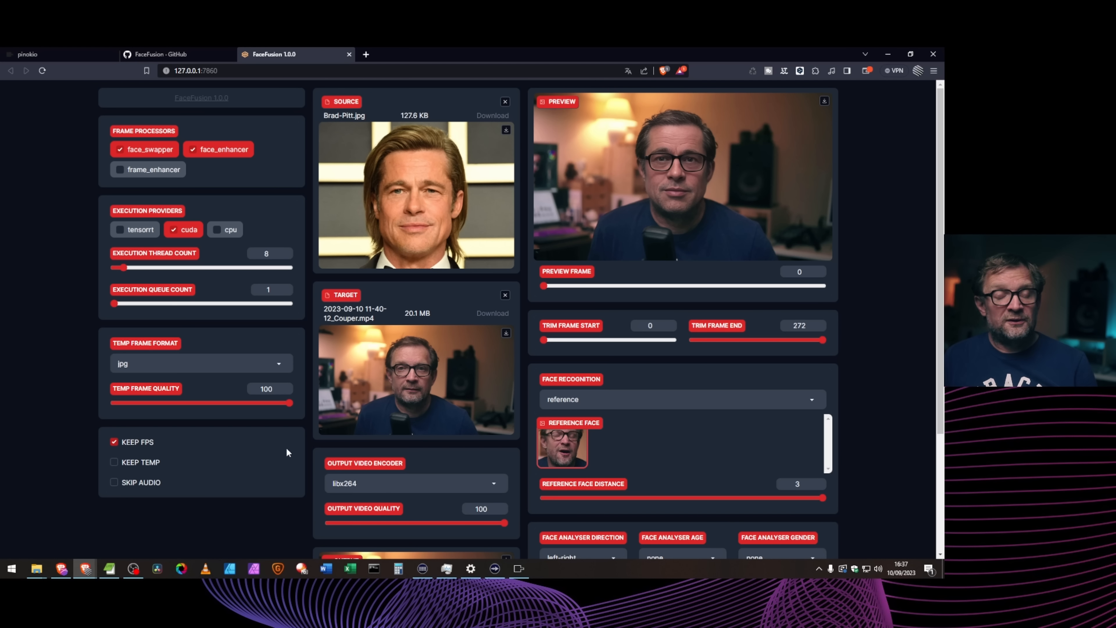
{"action": "mouse_move", "coordinate": [398, 419]}
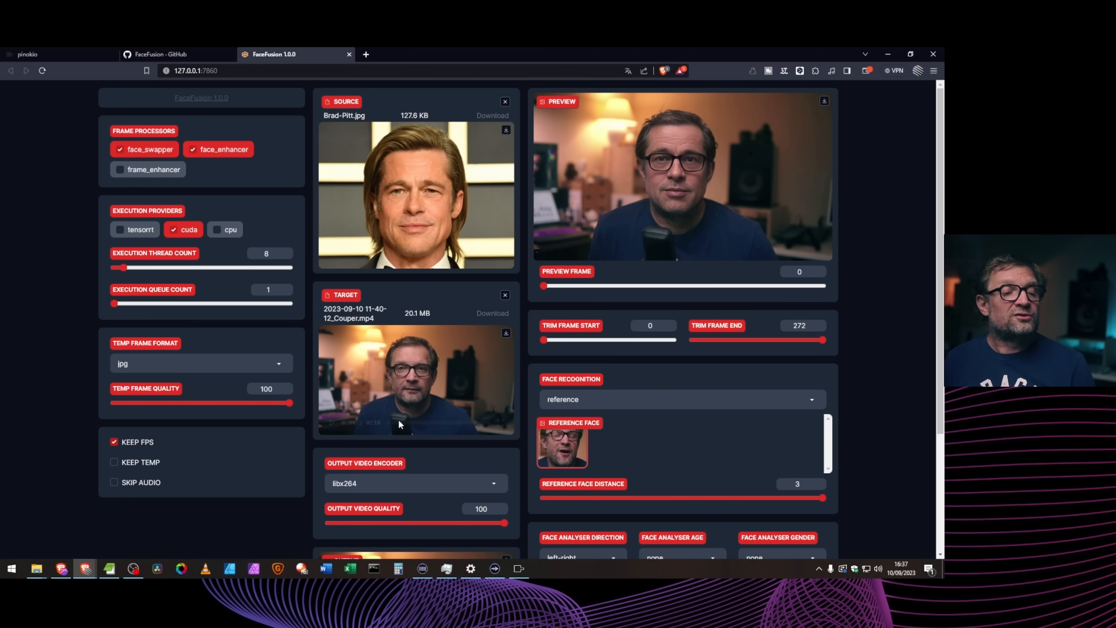